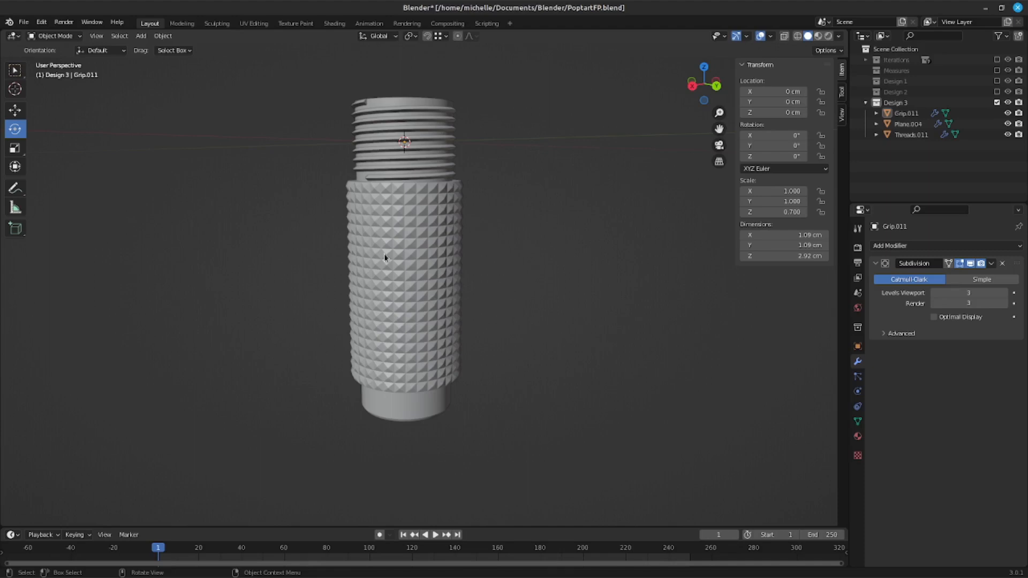
# Examine the pen grip section's knurled exterior and upper threads from several angles.
pyautogui.moveTo(497, 290)
pyautogui.mouseDown(button='middle')
pyautogui.moveTo(487, 295)
pyautogui.moveTo(501, 303)
pyautogui.moveTo(506, 278)
pyautogui.mouseUp(button='middle')
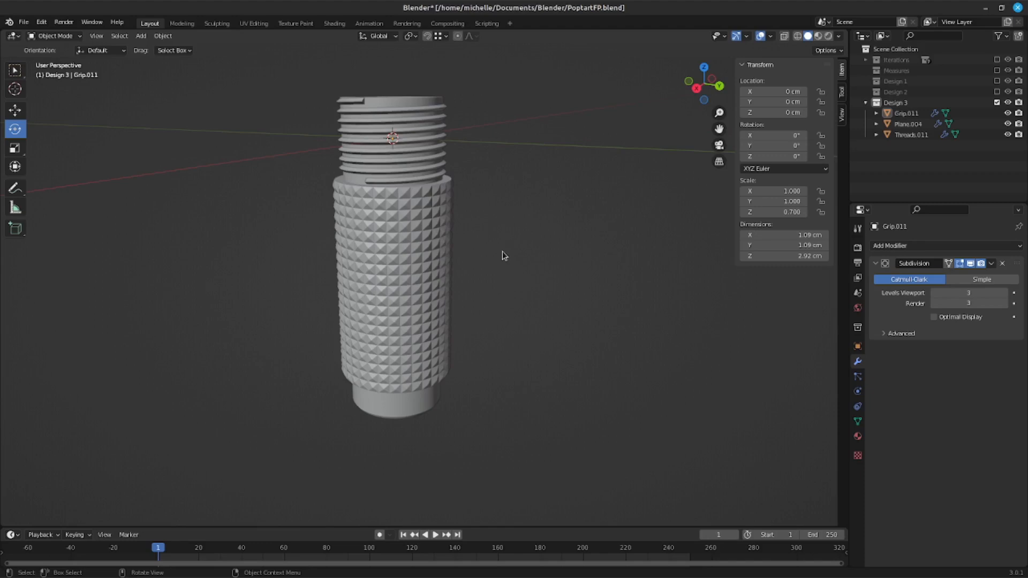
pyautogui.keyDown('shift'); pyautogui.moveTo(484, 252); pyautogui.dragTo(356, 443, button='middle'); pyautogui.keyUp('shift')
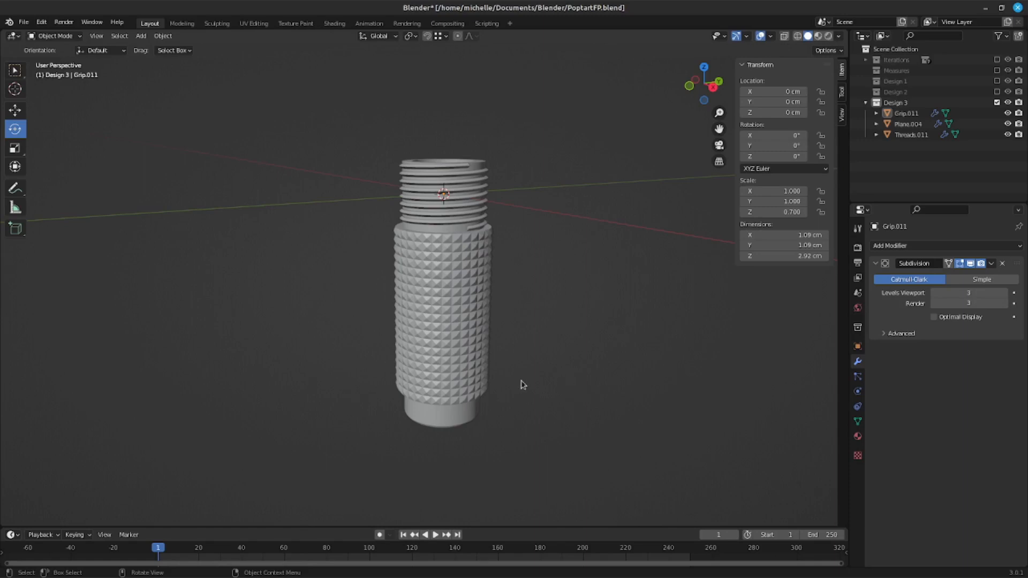
pyautogui.scroll(5, 514, 344)
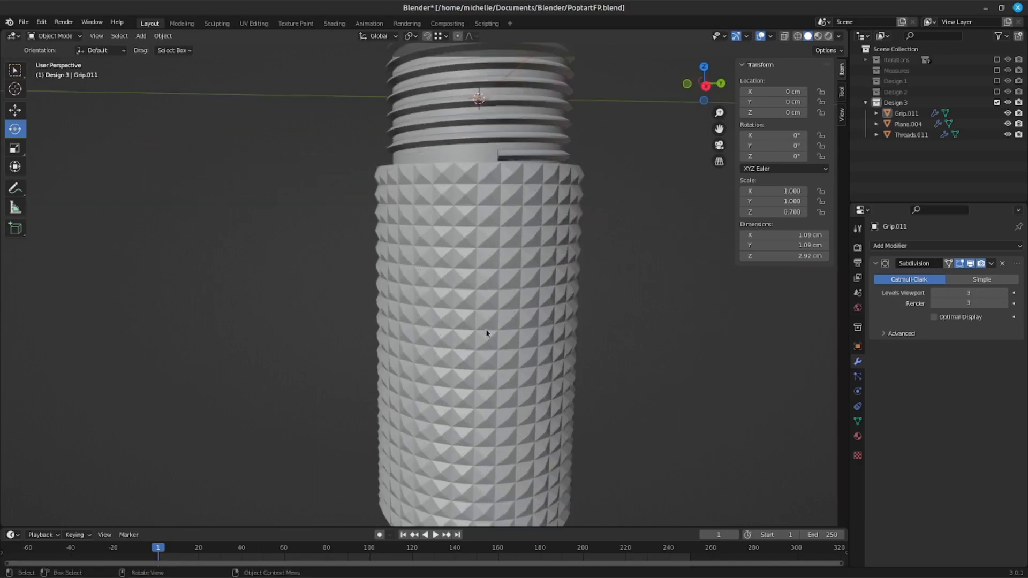
pyautogui.keyDown('shift'); pyautogui.moveTo(445, 297); pyautogui.dragTo(447, 269, button='middle'); pyautogui.keyUp('shift')
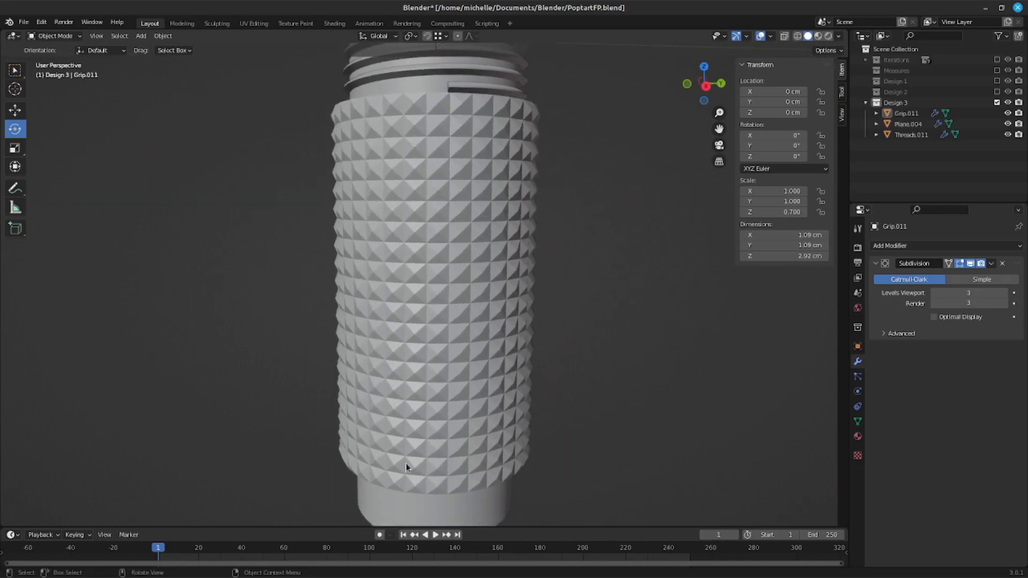
pyautogui.moveTo(431, 205); pyautogui.dragTo(282, 215, button='middle')
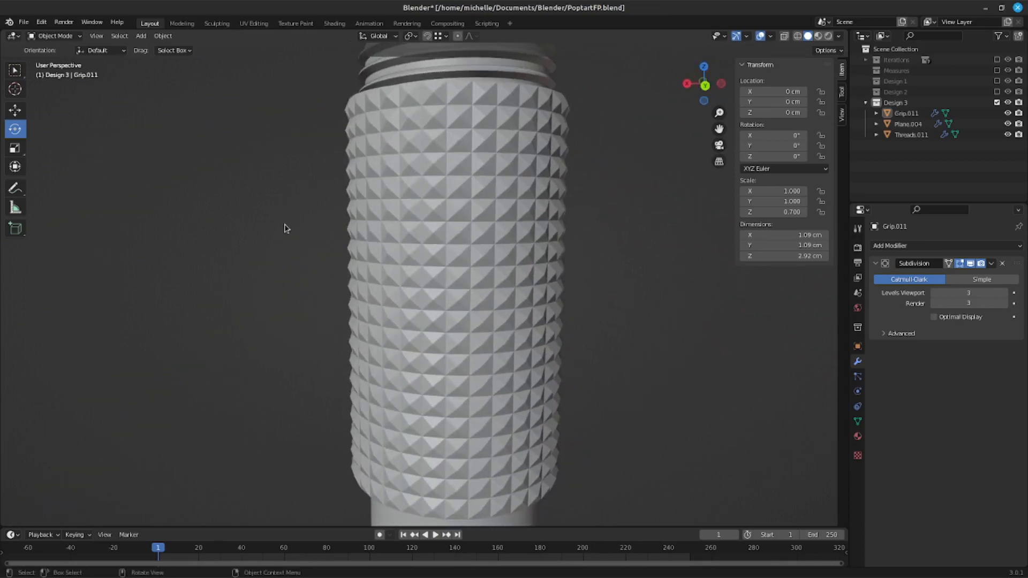
pyautogui.moveTo(349, 247); pyautogui.dragTo(616, 310, button='middle')
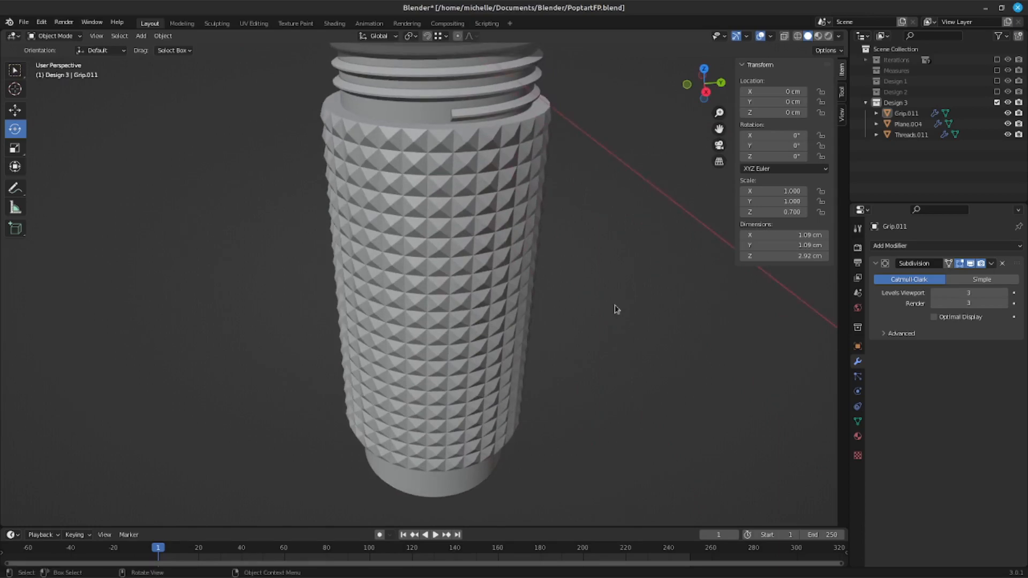
pyautogui.moveTo(384, 313); pyautogui.dragTo(441, 288, button='middle')
pyautogui.moveTo(378, 314); pyautogui.dragTo(412, 311, button='middle')
# Isolate the knurled grip in Edit Mode and inspect its pyramid mesh, leaving isolation and Edit Mode at the end.
pyautogui.click(412, 311)
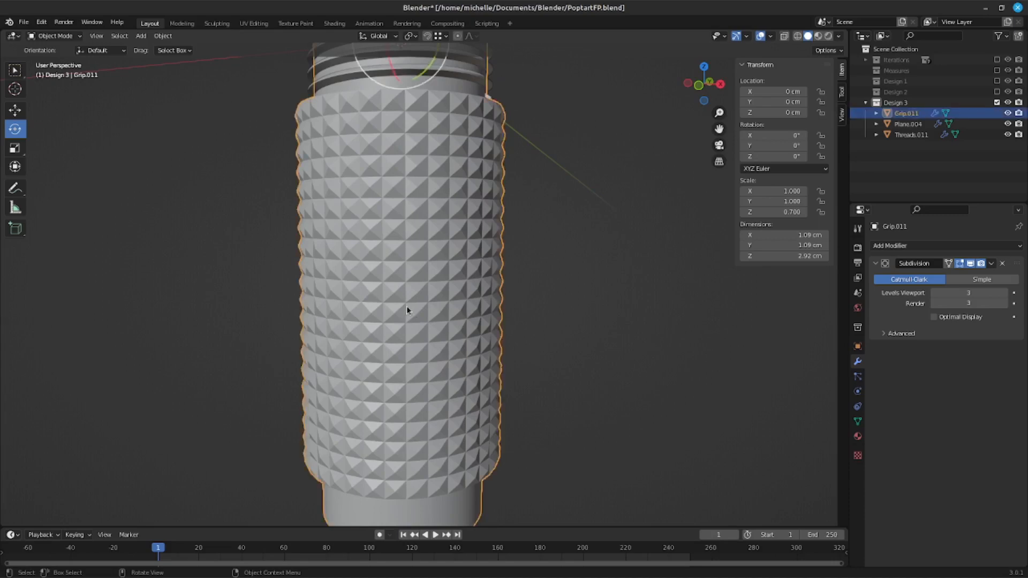
pyautogui.press('Tab')
pyautogui.press('KP_Divide')
pyautogui.scroll(6, 496, 235)
pyautogui.moveTo(500, 297); pyautogui.dragTo(542, 327, button='middle')
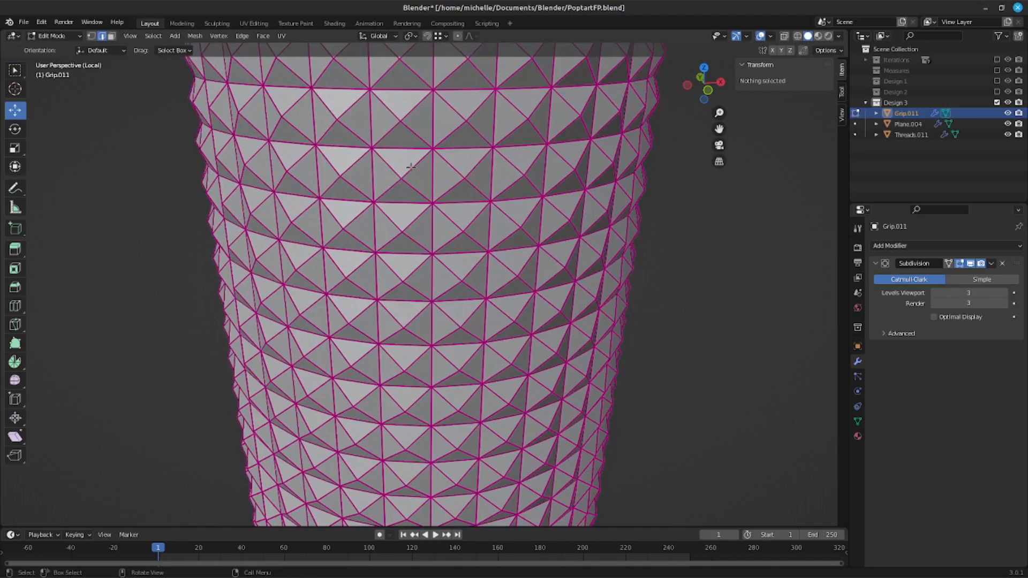
pyautogui.moveTo(347, 169); pyautogui.dragTo(335, 242, button='middle')
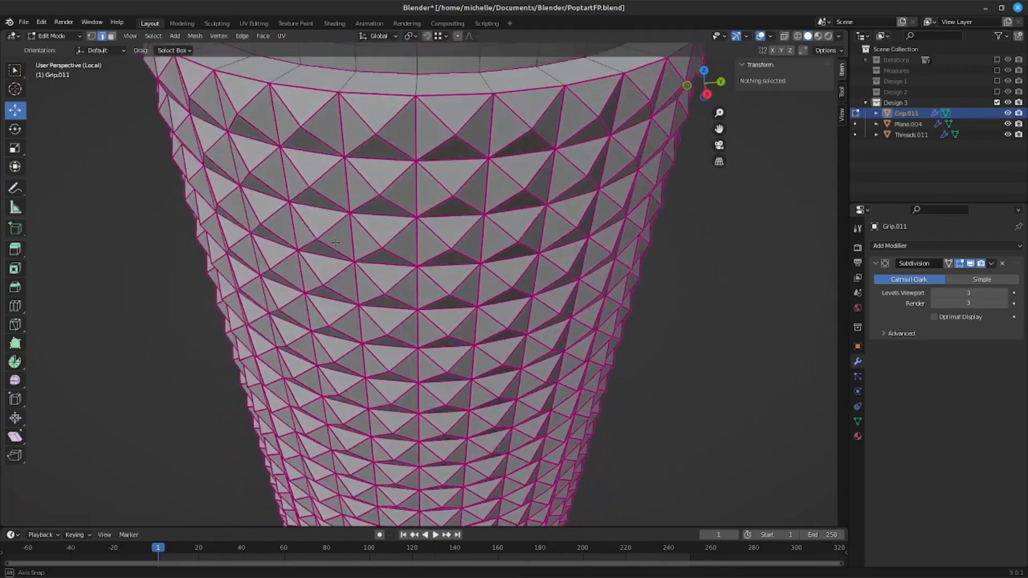
pyautogui.scroll(-5, 335, 243)
pyautogui.keyDown('shift'); pyautogui.moveTo(385, 315); pyautogui.dragTo(484, 339, button='middle'); pyautogui.keyUp('shift')
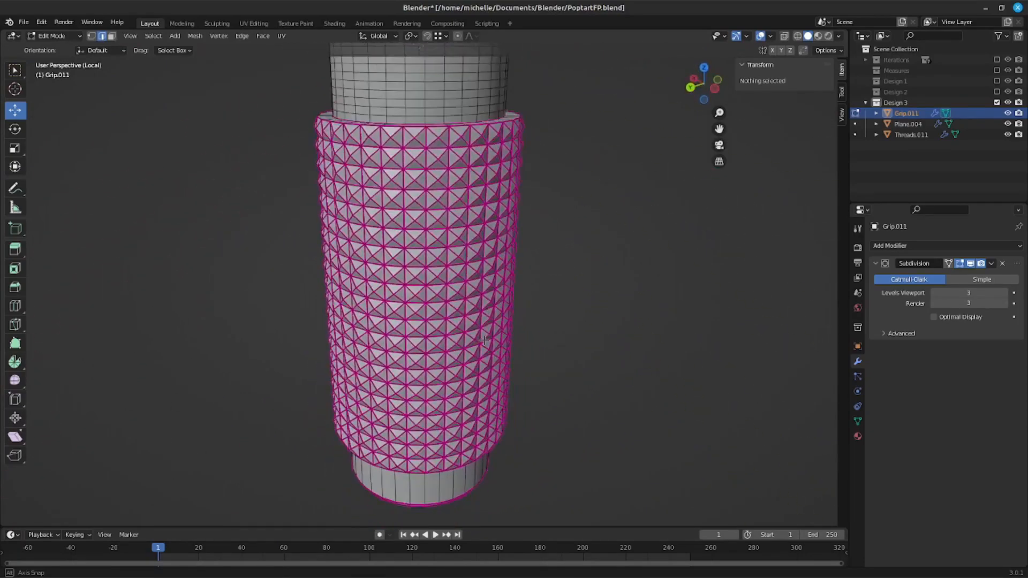
pyautogui.moveTo(428, 314); pyautogui.dragTo(440, 293, button='middle')
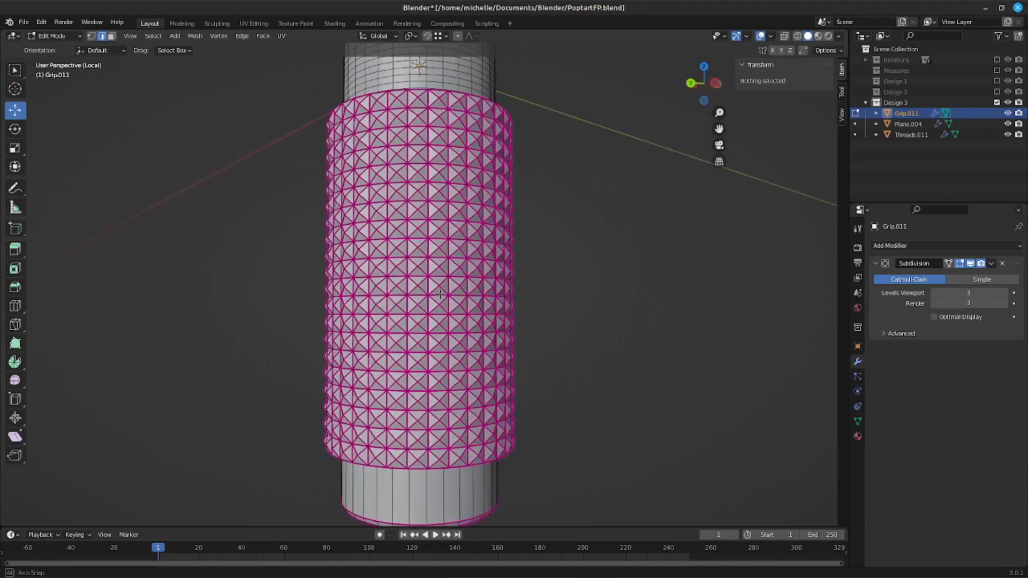
pyautogui.press('KP_Divide')
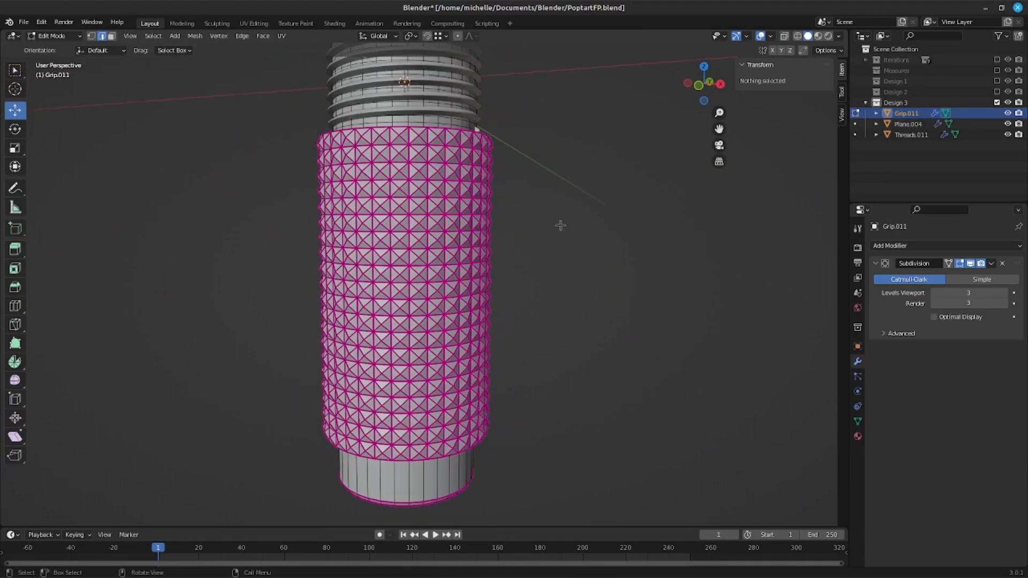
pyautogui.press('Tab')
pyautogui.click(522, 145)
# Isolate the outer thread spiral and examine its profile and cut ends, ending with the full model shown again.
pyautogui.keyDown('shift'); pyautogui.moveTo(521, 128); pyautogui.dragTo(458, 239, button='middle'); pyautogui.keyUp('shift')
pyautogui.scroll(6, 470, 200)
pyautogui.click(458, 239)
pyautogui.press('KP_Divide')
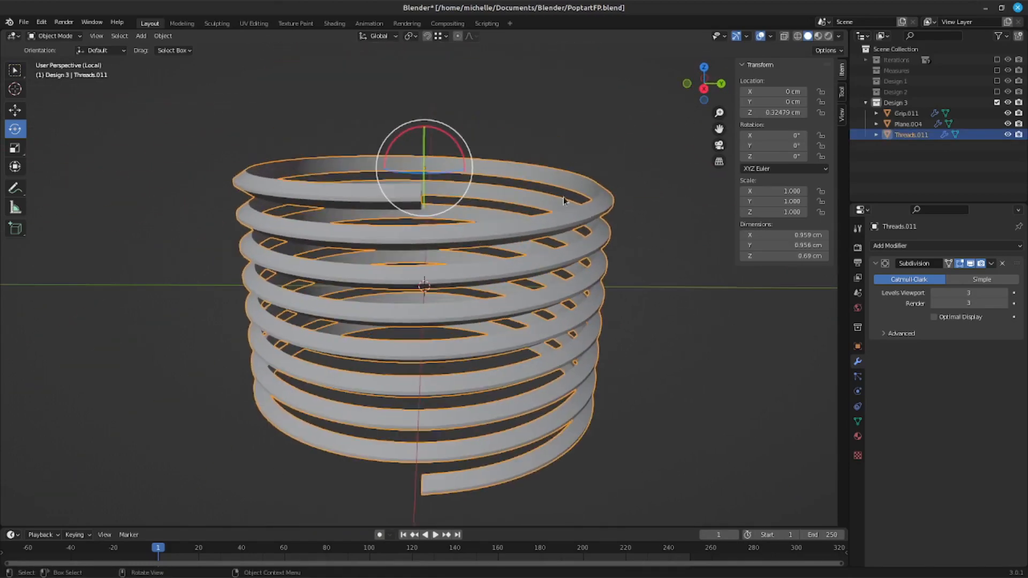
pyautogui.moveTo(547, 320); pyautogui.dragTo(571, 311, button='middle')
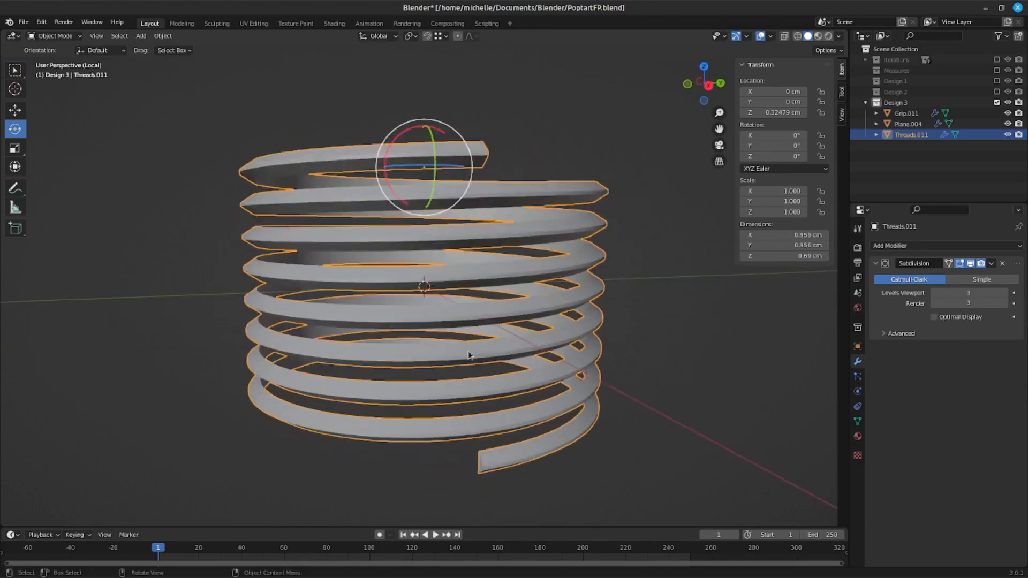
pyautogui.click(687, 391)
pyautogui.moveTo(687, 391); pyautogui.dragTo(481, 291, button='middle')
pyautogui.scroll(2, 400, 211)
pyautogui.moveTo(400, 212); pyautogui.dragTo(362, 187, button='middle')
pyautogui.moveTo(324, 83); pyautogui.dragTo(232, 109, button='middle')
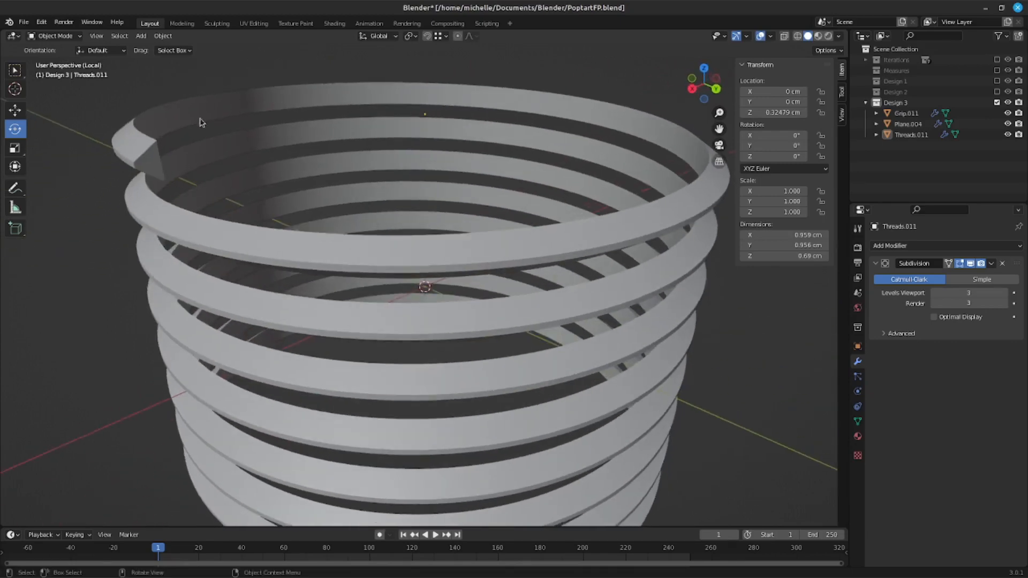
pyautogui.keyDown('shift'); pyautogui.moveTo(151, 157); pyautogui.dragTo(340, 205, button='middle'); pyautogui.keyUp('shift')
pyautogui.scroll(2, 372, 213)
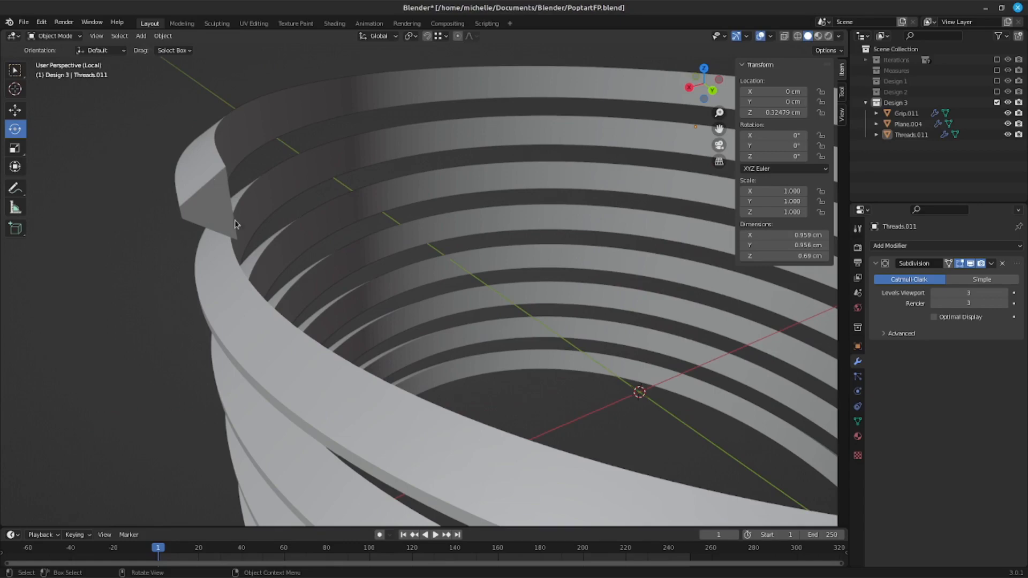
pyautogui.scroll(-5, 216, 199)
pyautogui.moveTo(228, 239); pyautogui.dragTo(299, 325, button='middle')
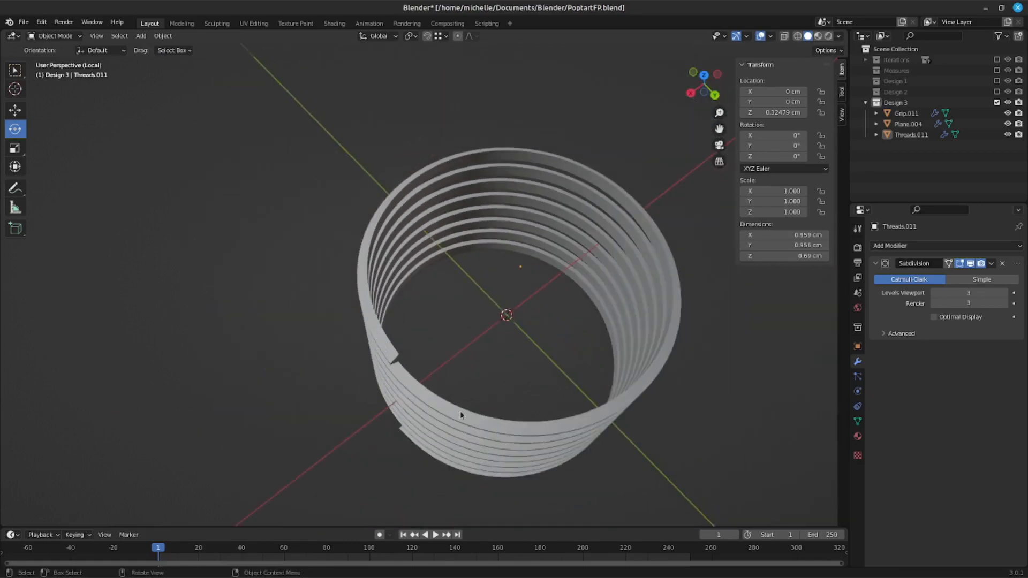
pyautogui.press('KP_Divide')
# Look down inside the grip, select the inner screw thread and examine its spiral within the bore.
pyautogui.scroll(-3, 604, 314)
pyautogui.moveTo(603, 312); pyautogui.dragTo(526, 340, button='middle')
pyautogui.scroll(8, 450, 333)
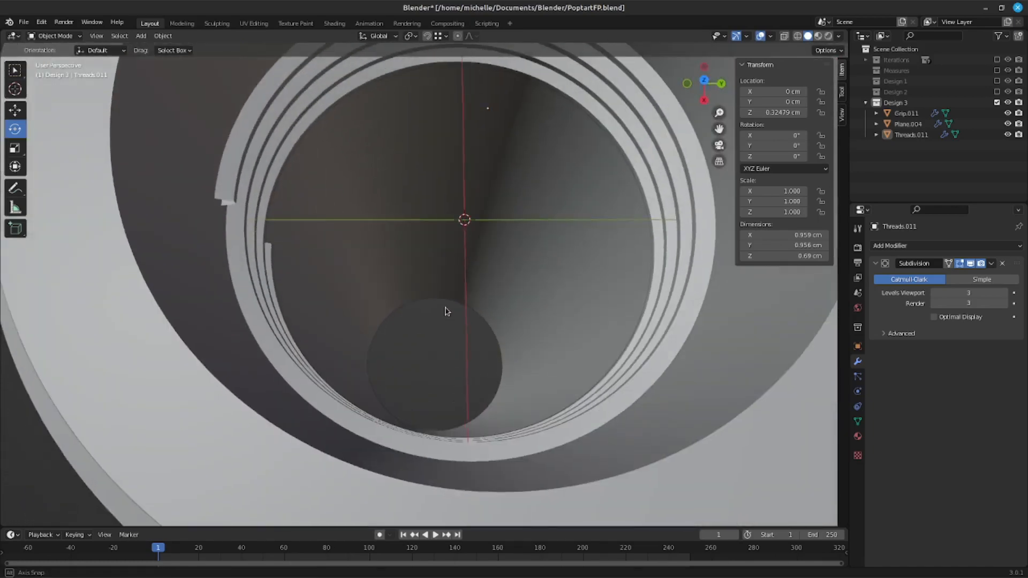
pyautogui.moveTo(445, 310); pyautogui.dragTo(370, 287, button='middle')
pyautogui.click(247, 116)
pyautogui.moveTo(248, 116); pyautogui.dragTo(333, 166, button='middle')
pyautogui.press('KP_Divide')
pyautogui.moveTo(357, 276); pyautogui.dragTo(360, 215, button='middle')
pyautogui.scroll(3, 396, 262)
pyautogui.moveTo(412, 289); pyautogui.dragTo(514, 294, button='middle')
pyautogui.scroll(-2, 327, 263)
pyautogui.scroll(4, 512, 296)
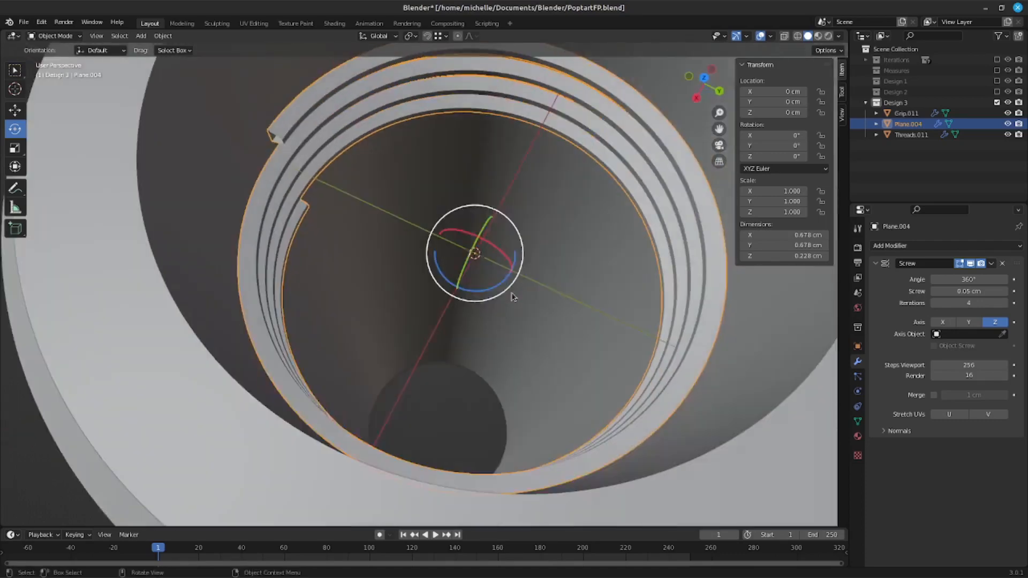
pyautogui.scroll(-5, 512, 297)
pyautogui.moveTo(557, 343); pyautogui.dragTo(561, 287, button='middle')
pyautogui.click(609, 326)
# Select the grip and examine its lower rim, the stepped interior and the bore leading to the inner threads.
pyautogui.keyDown('shift'); pyautogui.moveTo(582, 410); pyautogui.dragTo(531, 193, button='middle'); pyautogui.keyUp('shift')
pyautogui.moveTo(474, 396); pyautogui.dragTo(531, 368, button='middle')
pyautogui.click(530, 368)
pyautogui.moveTo(509, 415); pyautogui.dragTo(452, 339, button='middle')
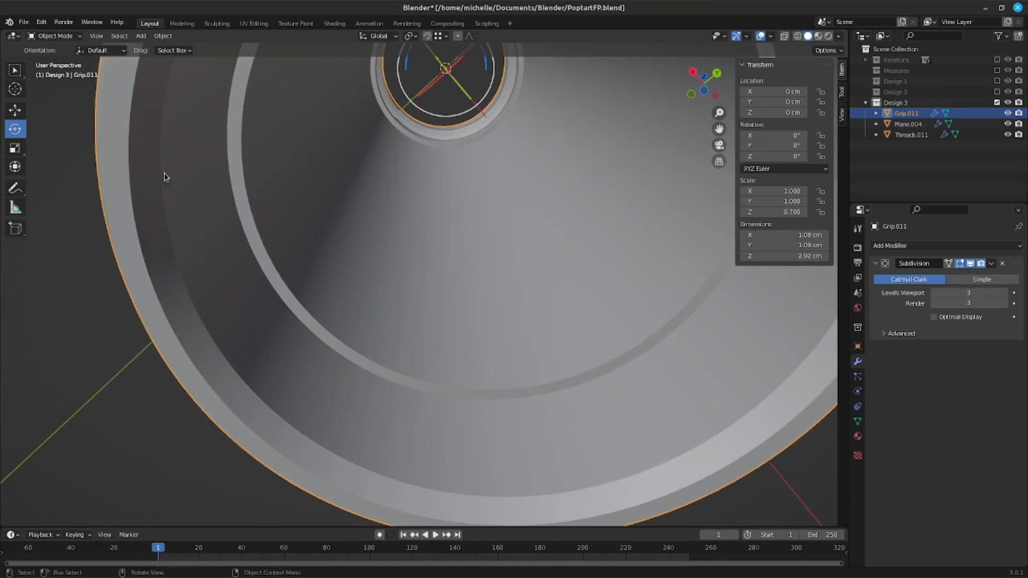
pyautogui.scroll(-3, 298, 251)
pyautogui.moveTo(337, 284); pyautogui.dragTo(333, 264, button='middle')
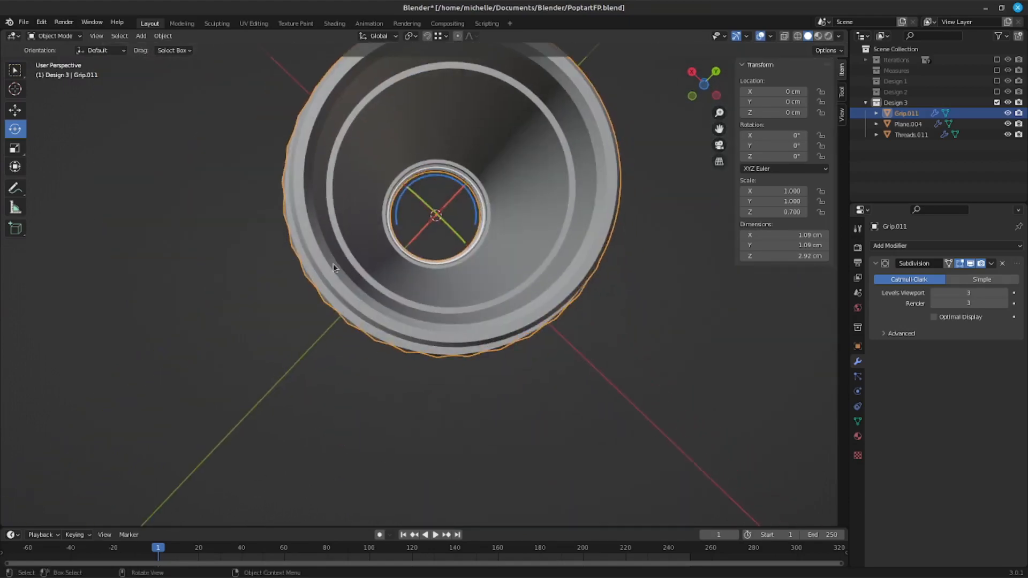
pyautogui.moveTo(582, 231); pyautogui.dragTo(376, 289, button='middle')
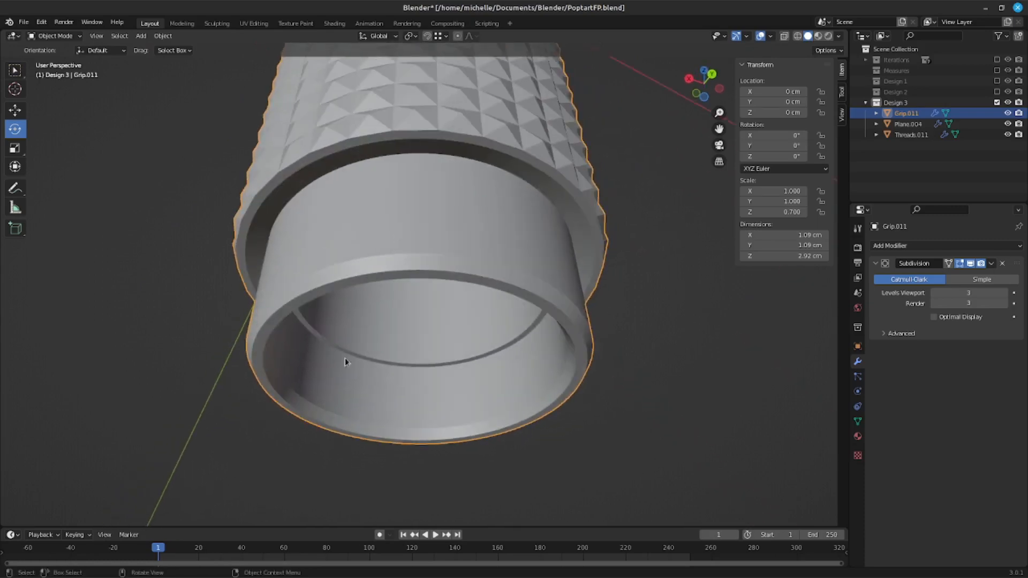
pyautogui.scroll(5, 375, 352)
pyautogui.moveTo(382, 351); pyautogui.dragTo(370, 318, button='middle')
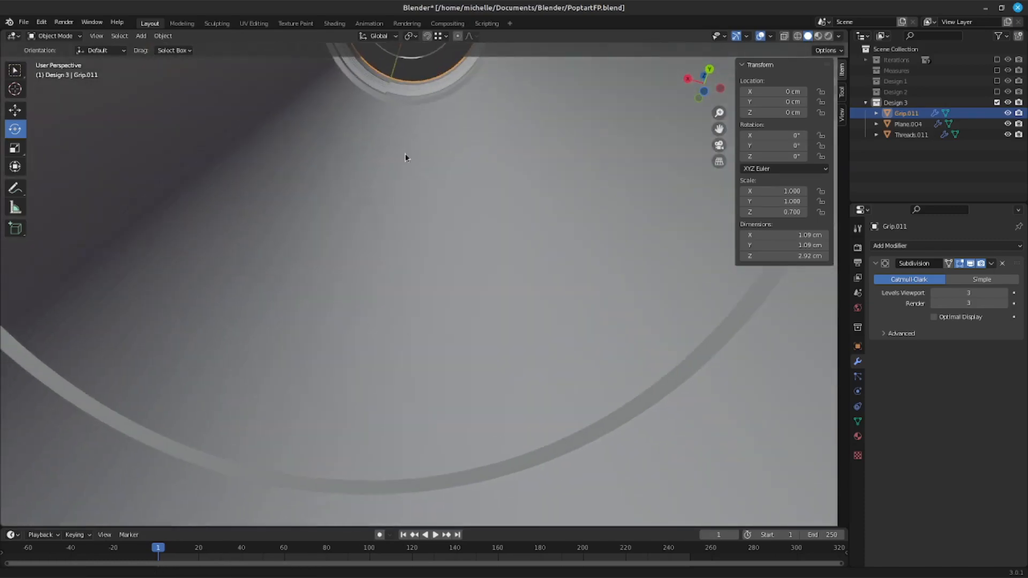
pyautogui.keyDown('shift'); pyautogui.moveTo(405, 153); pyautogui.dragTo(402, 282, button='middle'); pyautogui.keyUp('shift')
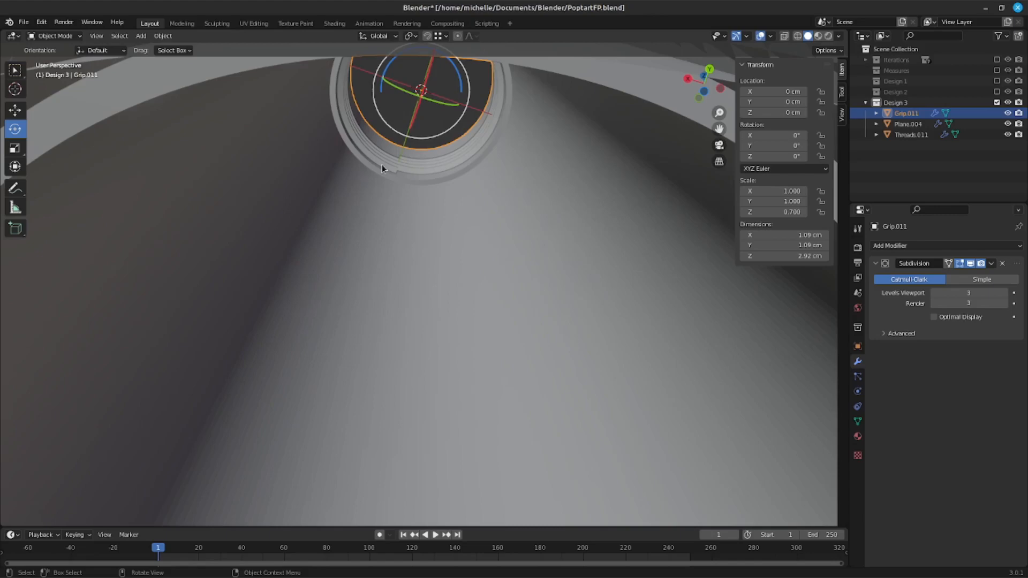
pyautogui.scroll(2, 382, 164)
pyautogui.scroll(-5, 400, 188)
pyautogui.moveTo(403, 222); pyautogui.dragTo(437, 279, button='middle')
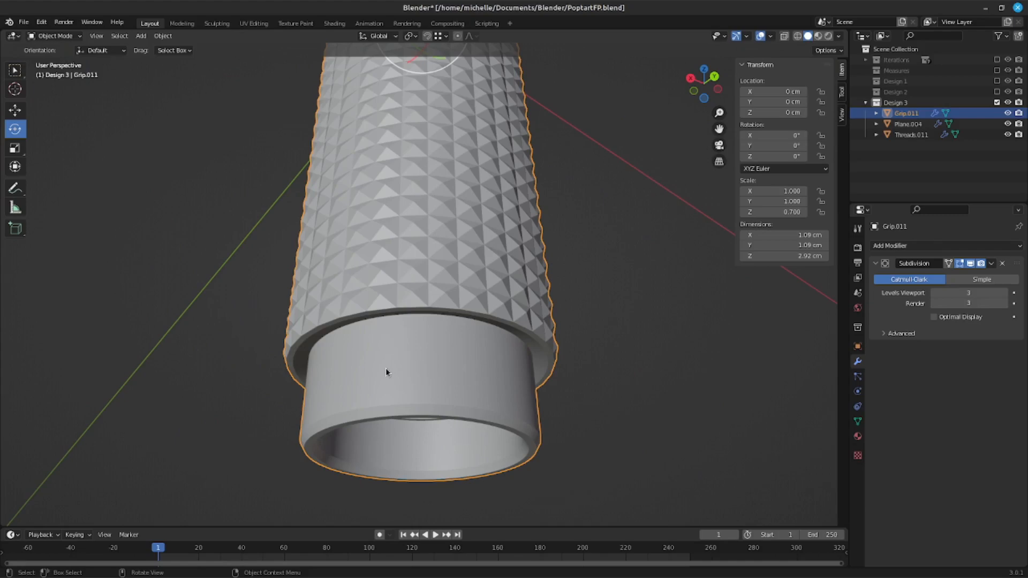
pyautogui.moveTo(387, 371); pyautogui.dragTo(422, 248, button='middle')
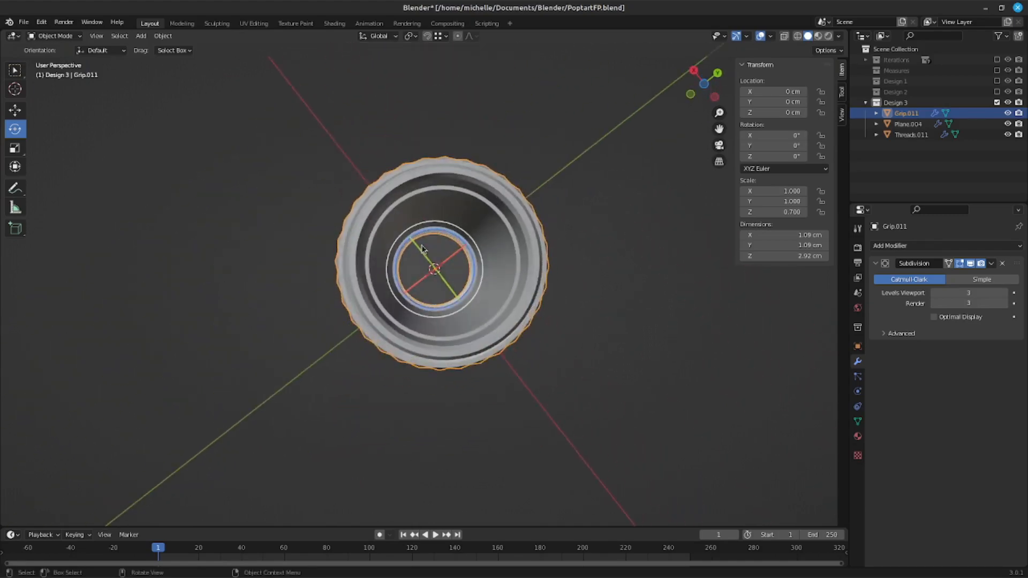
pyautogui.click(517, 79)
# Examine the threaded upper end of the grip section up close and the whole exterior from the side.
pyautogui.moveTo(520, 129); pyautogui.dragTo(522, 208, button='middle')
pyautogui.keyDown('shift'); pyautogui.moveTo(522, 208); pyautogui.dragTo(536, 412, button='middle'); pyautogui.keyUp('shift')
pyautogui.scroll(-4, 535, 412)
pyautogui.moveTo(573, 162); pyautogui.dragTo(541, 271, button='middle')
pyautogui.scroll(7, 402, 277)
pyautogui.scroll(2, 404, 284)
pyautogui.scroll(-5, 405, 299)
pyautogui.moveTo(409, 293); pyautogui.dragTo(453, 231, button='middle')
pyautogui.scroll(-2, 449, 190)
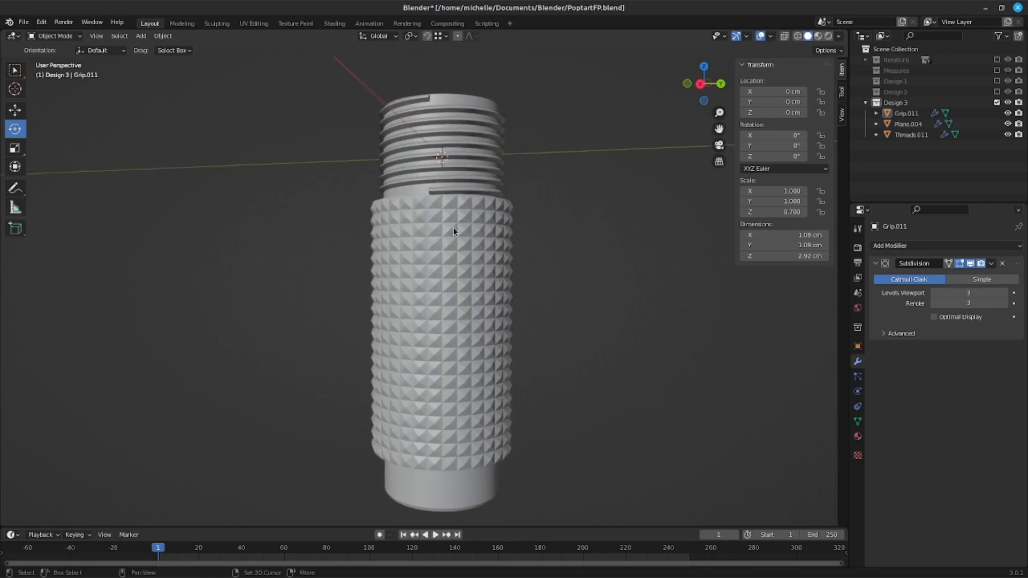
# Enable the Measures collection to show the reference cylinders around the grip.
pyautogui.click(899, 72)
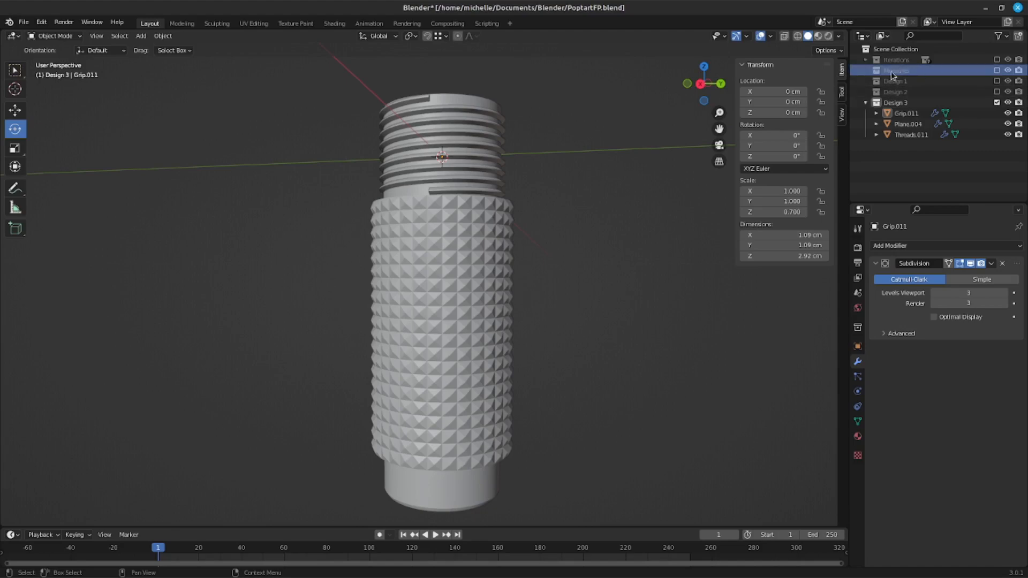
pyautogui.click(997, 70)
pyautogui.scroll(-4, 542, 231)
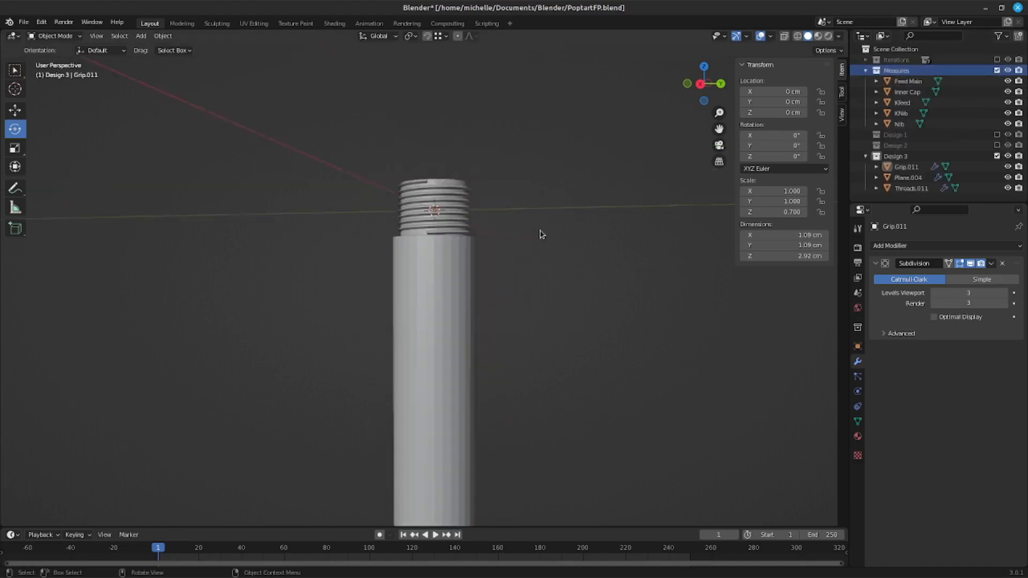
pyautogui.keyDown('shift'); pyautogui.moveTo(539, 314); pyautogui.dragTo(535, 201, button='middle'); pyautogui.keyUp('shift')
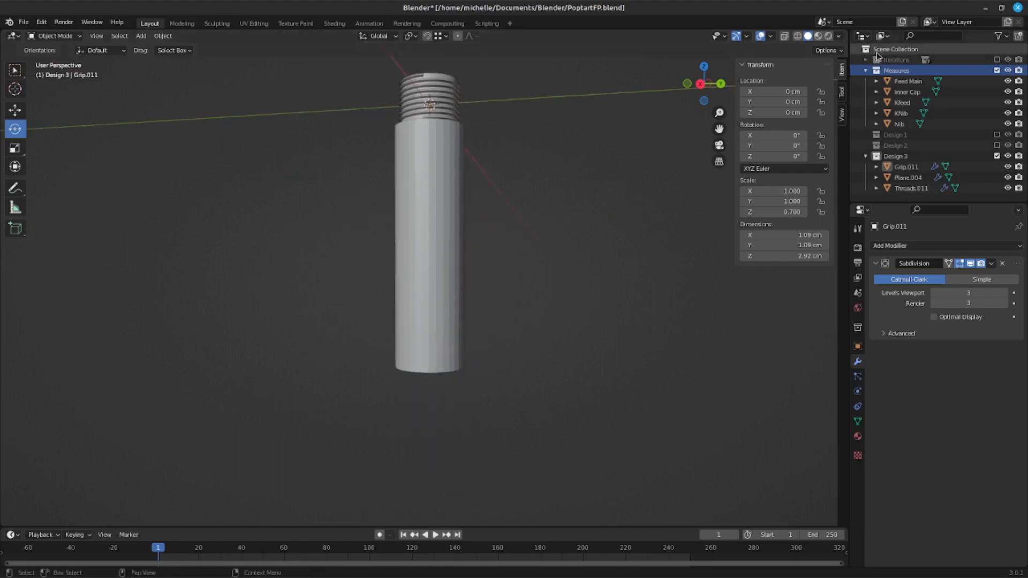
# Select the Feed Main and Inner Cap reference cylinders one after the other and compare them with the grip.
pyautogui.click(906, 81)
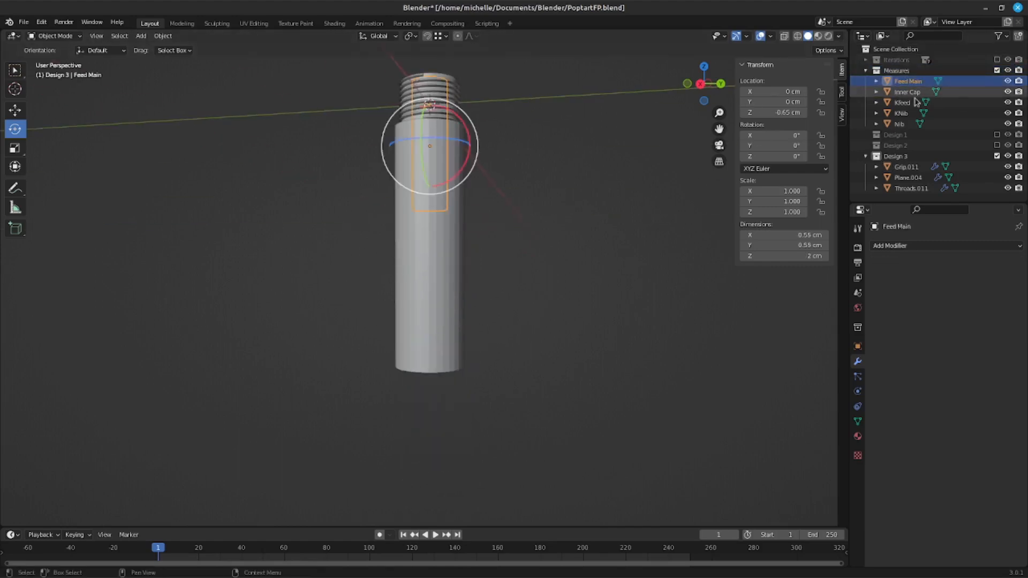
pyautogui.click(907, 91)
pyautogui.moveTo(600, 247); pyautogui.dragTo(512, 277, button='middle')
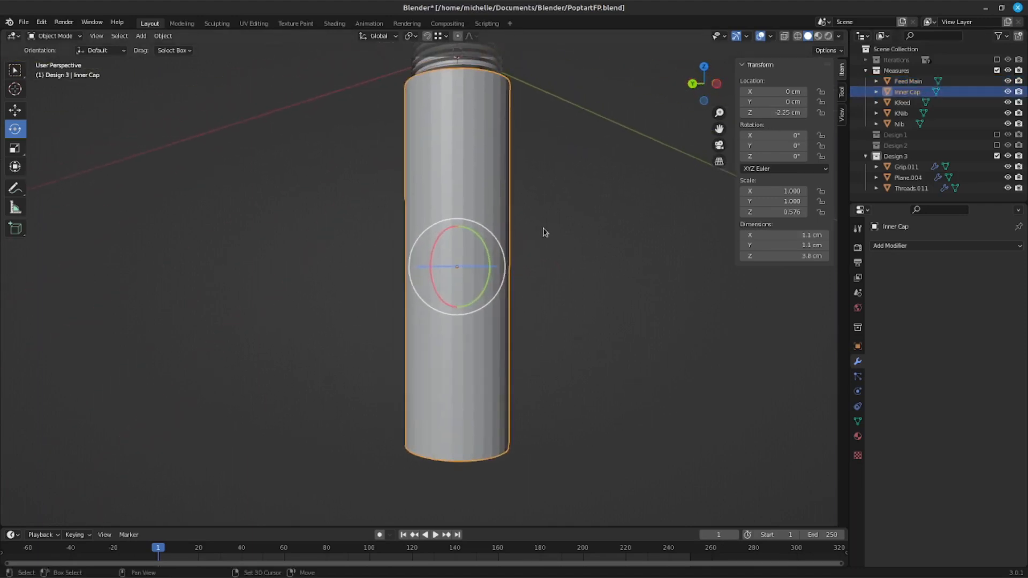
pyautogui.moveTo(544, 231); pyautogui.dragTo(569, 241, button='middle')
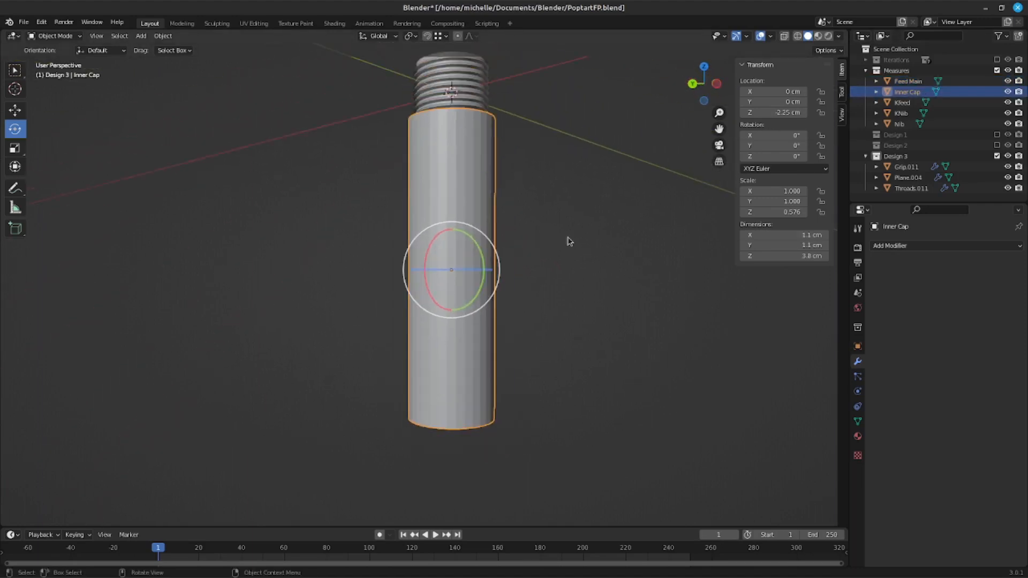
# Hide the Inner Cap cylinder and select the Nib reference cylinder.
pyautogui.click(1007, 92)
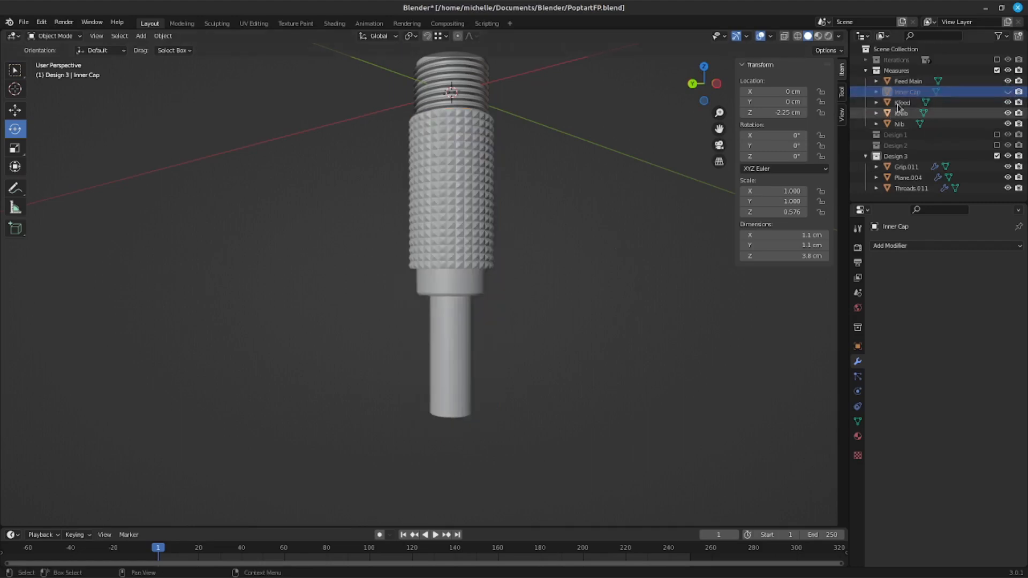
pyautogui.click(912, 124)
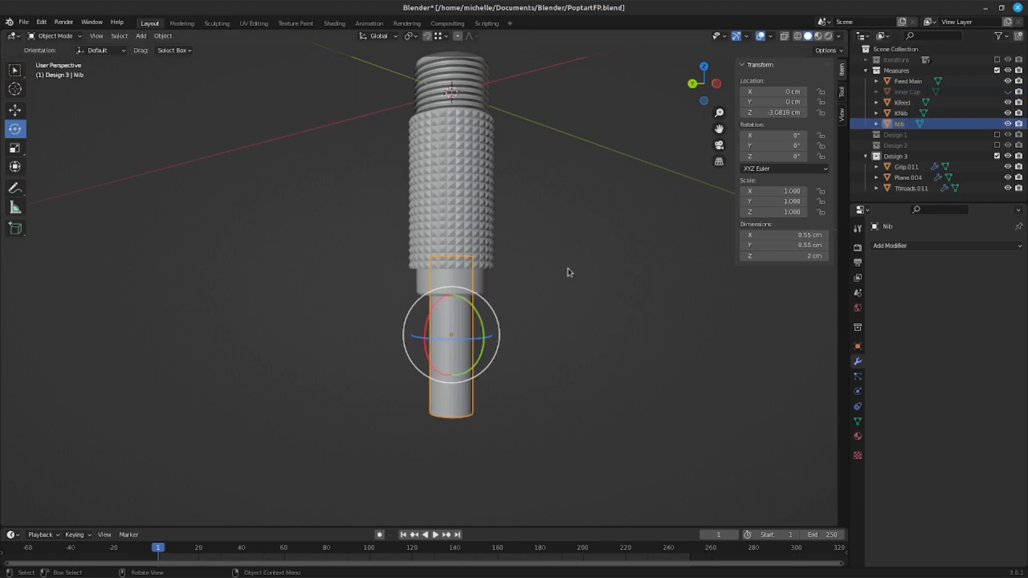
# Select the Kfeed reference cylinder, isolate it to examine its stepped shape from several angles, and return to the full scene.
pyautogui.moveTo(509, 335); pyautogui.dragTo(567, 317, button='middle')
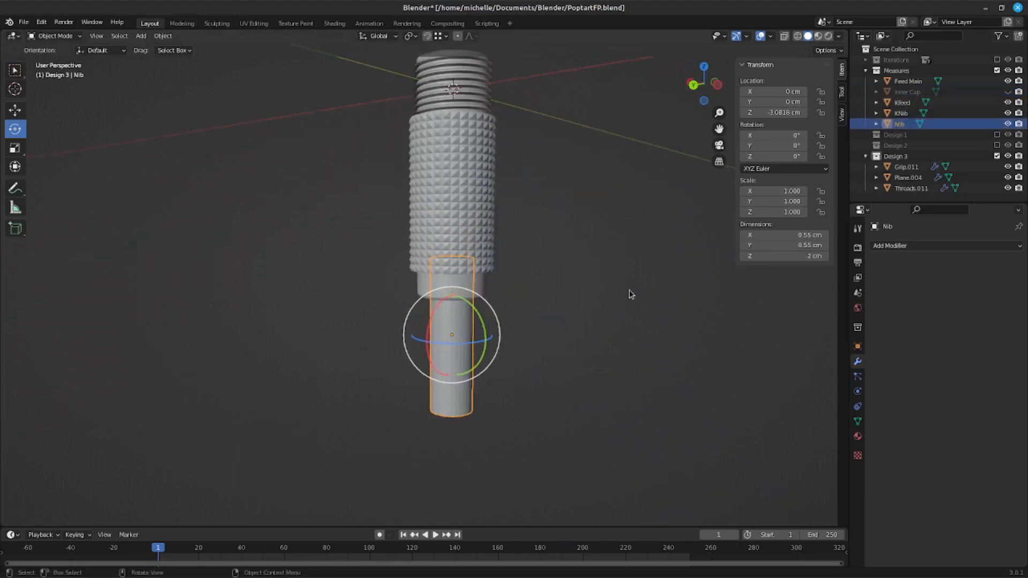
pyautogui.click(912, 118)
pyautogui.click(915, 105)
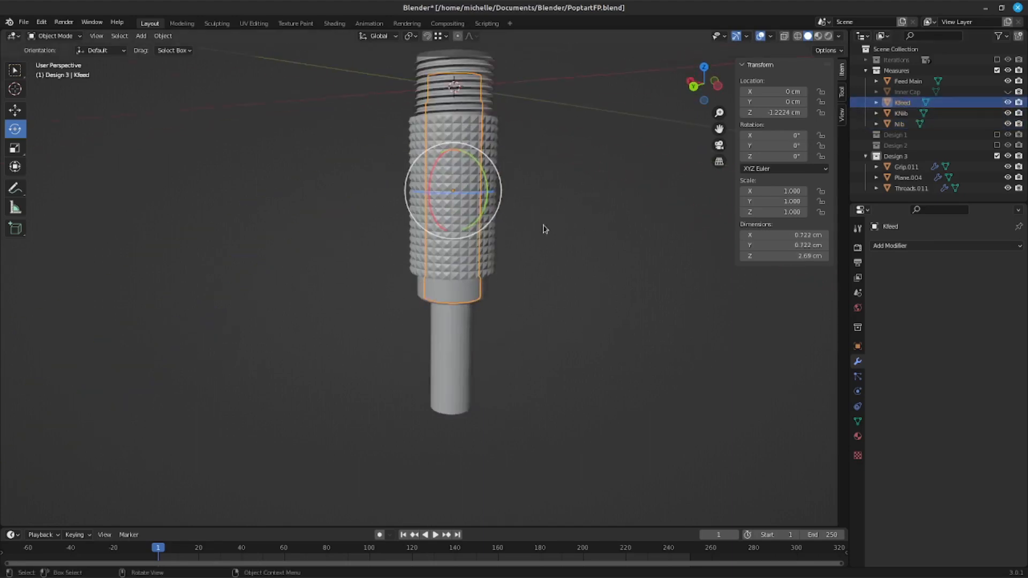
pyautogui.scroll(3, 544, 229)
pyautogui.press('KP_Divide')
pyautogui.moveTo(516, 344); pyautogui.dragTo(544, 335, button='middle')
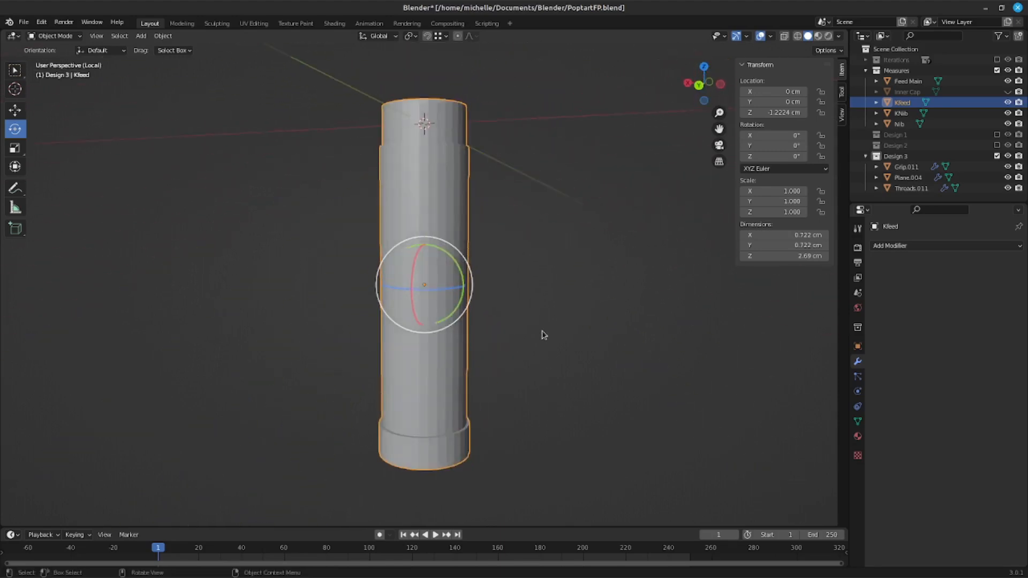
pyautogui.moveTo(543, 280); pyautogui.dragTo(544, 309, button='middle')
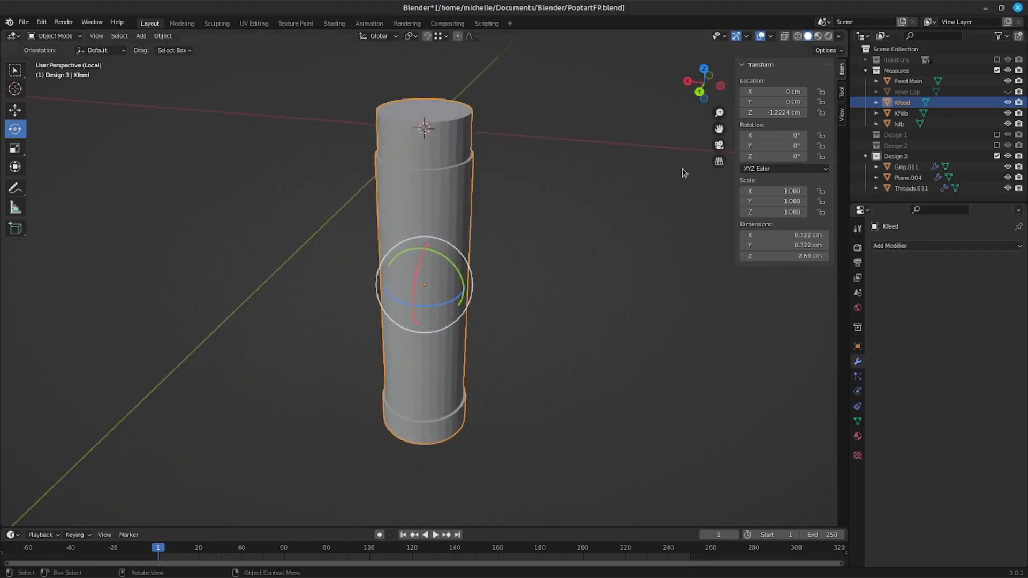
pyautogui.press('KP_Divide')
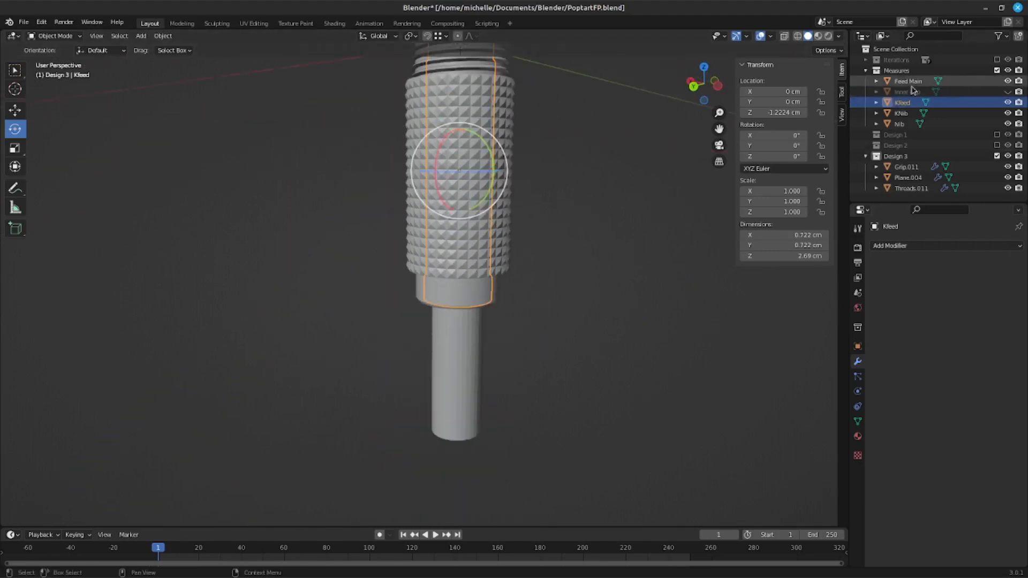
# Exclude the Measures collection from the view layer and look through the print versions in the Iterations collection.
pyautogui.click(997, 71)
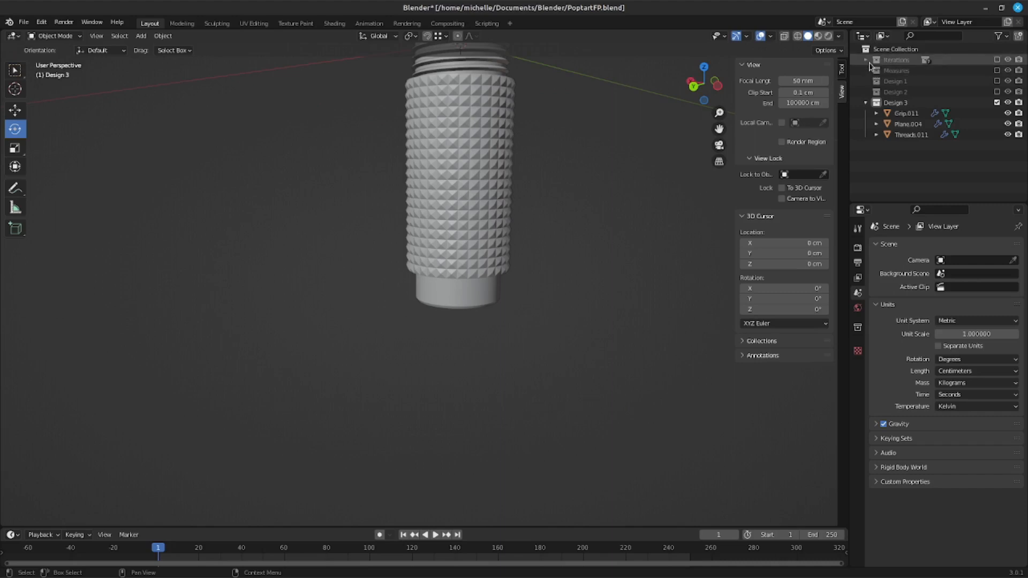
pyautogui.click(867, 61)
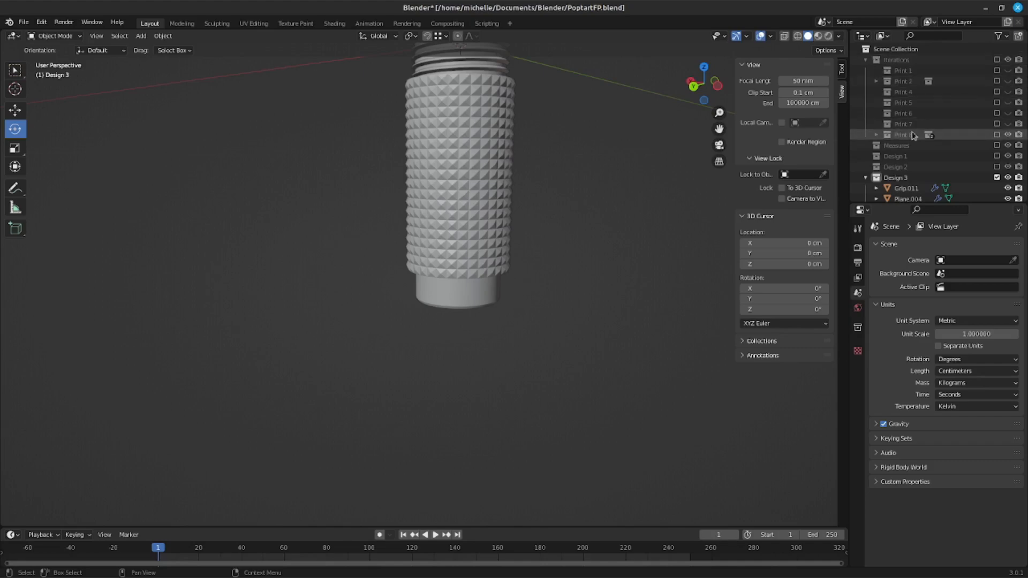
pyautogui.click(867, 60)
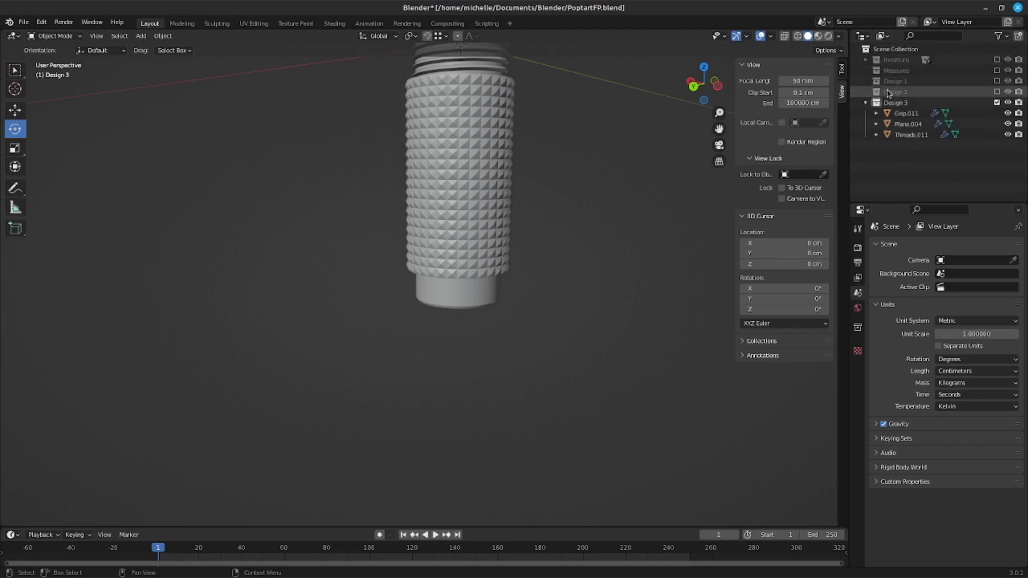
# Collapse Design 3, show the Design 2 collection in its place, and examine the ribbed grip from the side.
pyautogui.click(887, 95)
pyautogui.click(866, 103)
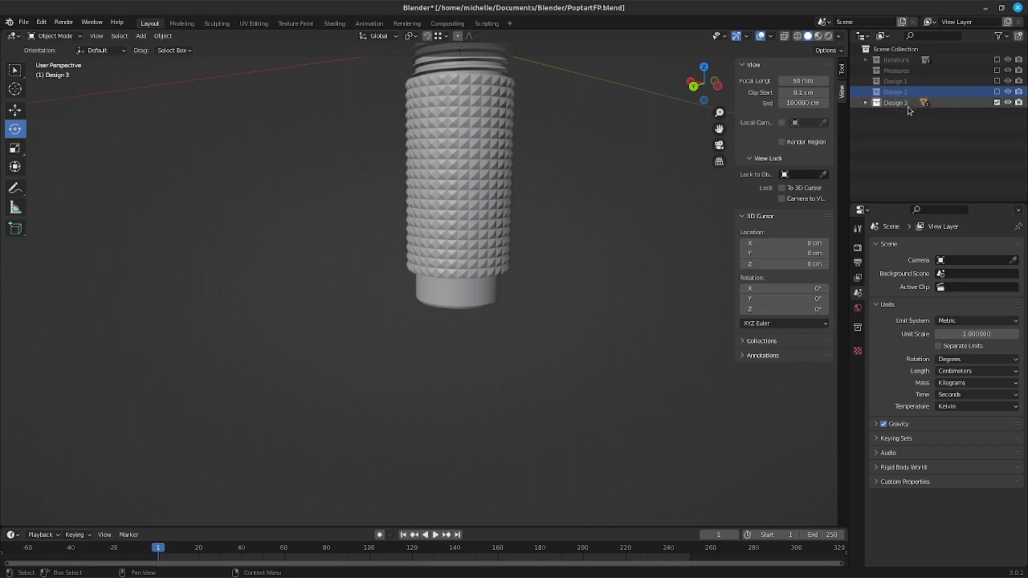
pyautogui.click(997, 103)
pyautogui.click(997, 91)
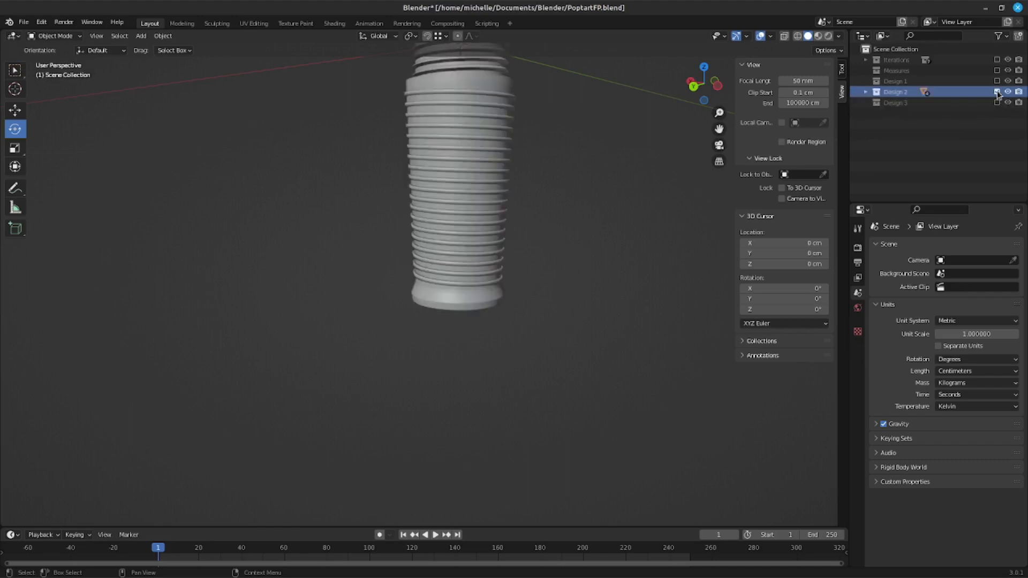
pyautogui.moveTo(529, 190); pyautogui.dragTo(575, 291, button='middle')
pyautogui.moveTo(448, 207); pyautogui.dragTo(470, 239, button='middle')
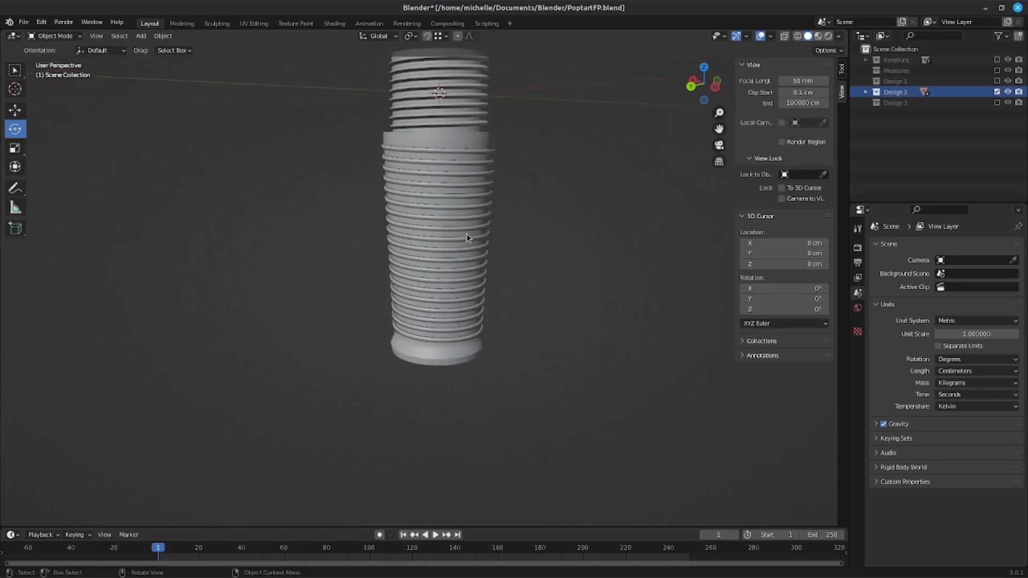
# Show Design 1 in place of Design 2 to examine its smooth grip, and restore Design 3 as the visible collection.
pyautogui.click(997, 92)
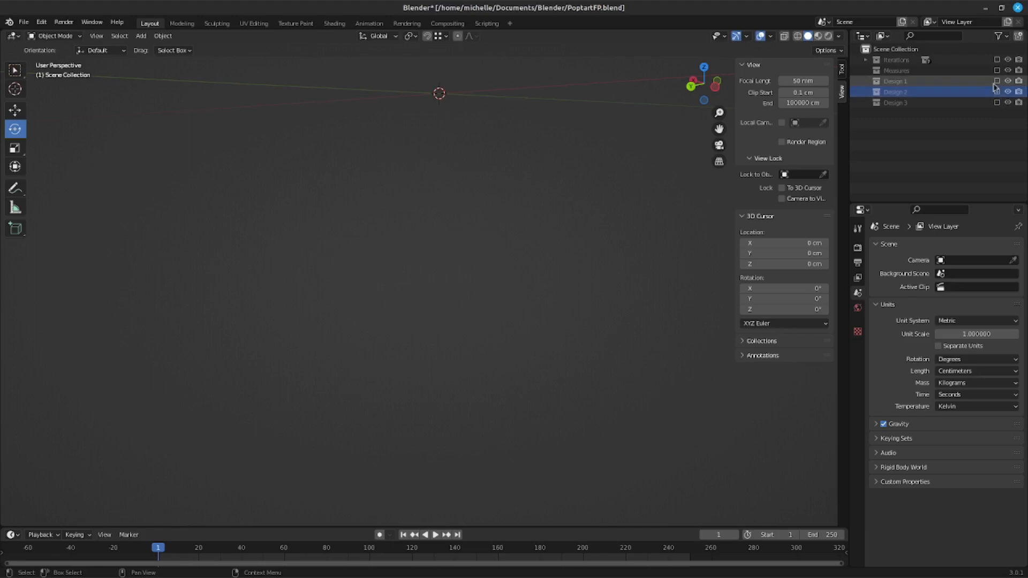
pyautogui.click(997, 81)
pyautogui.moveTo(485, 252); pyautogui.dragTo(435, 266, button='middle')
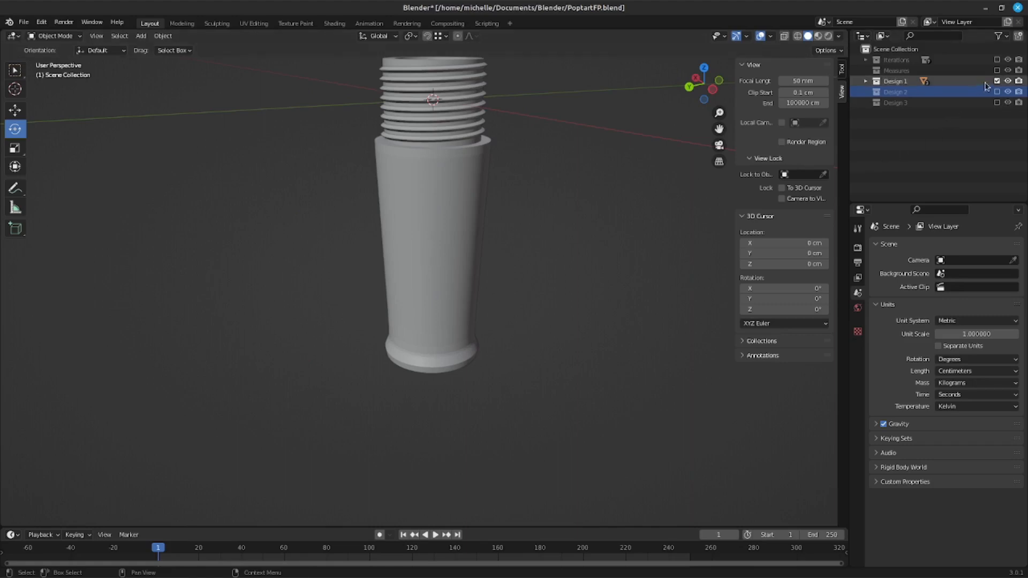
pyautogui.click(995, 82)
pyautogui.click(997, 103)
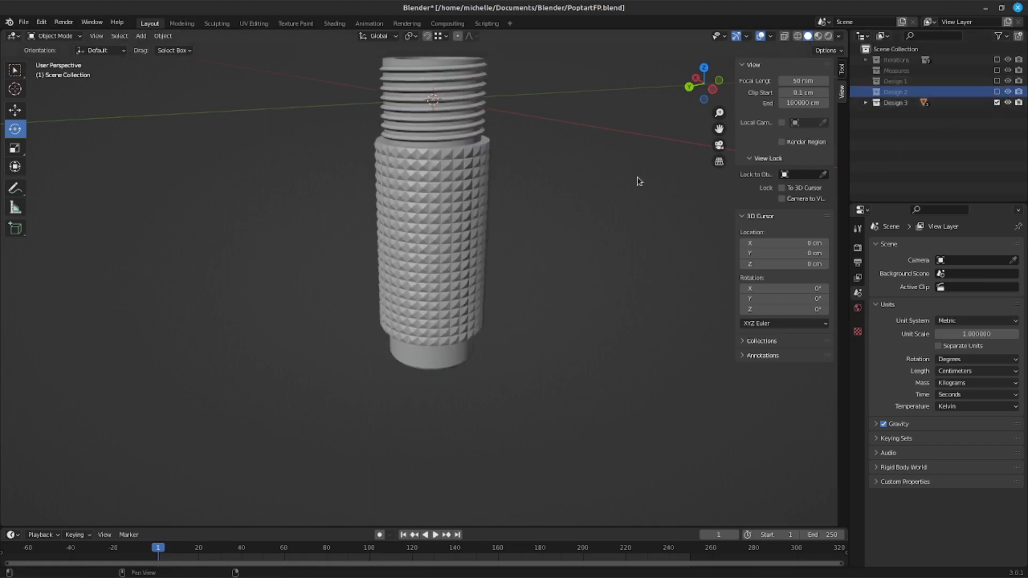
# Switch to UltiMaker Cura and examine the complete sliced PoptartFP3 grip from the side and from above.
pyautogui.hotkey('alt', 'Tab')
pyautogui.hotkey('alt', 'Tab')
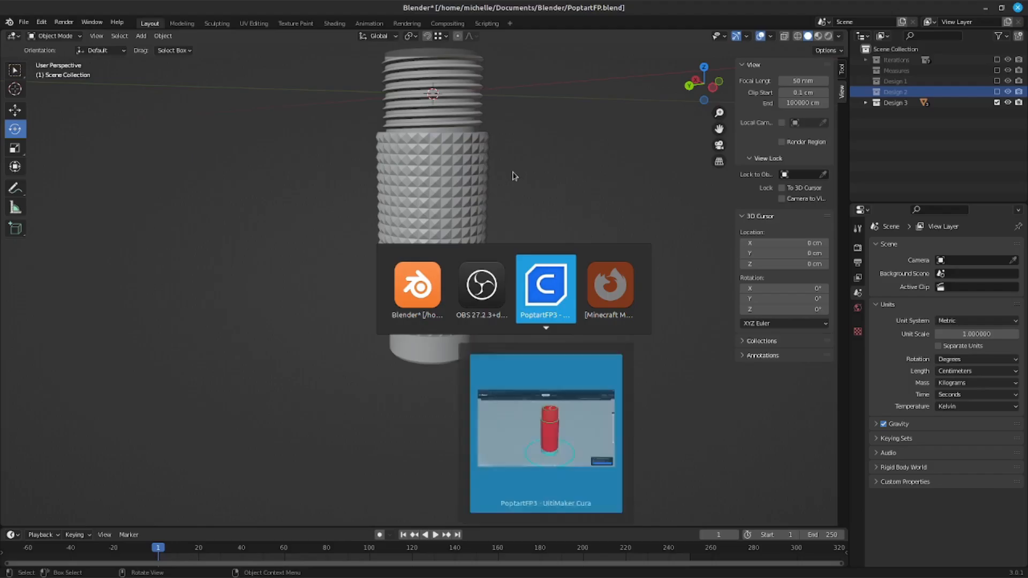
pyautogui.moveTo(638, 402); pyautogui.dragTo(547, 357, button='middle')
pyautogui.moveTo(547, 357)
pyautogui.mouseDown(button='right')
pyautogui.moveTo(573, 379)
pyautogui.moveTo(557, 348)
pyautogui.moveTo(427, 323)
pyautogui.moveTo(414, 299)
pyautogui.moveTo(542, 346)
pyautogui.moveTo(532, 355)
pyautogui.mouseUp(button='right')
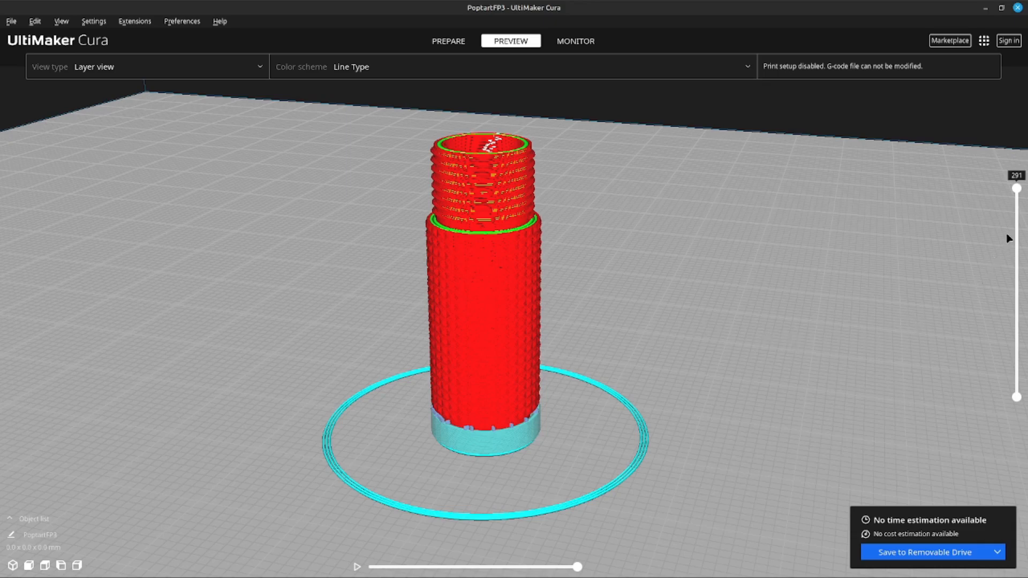
pyautogui.moveTo(785, 259)
pyautogui.mouseDown(button='right')
pyautogui.moveTo(783, 279)
pyautogui.moveTo(788, 265)
pyautogui.mouseUp(button='right')
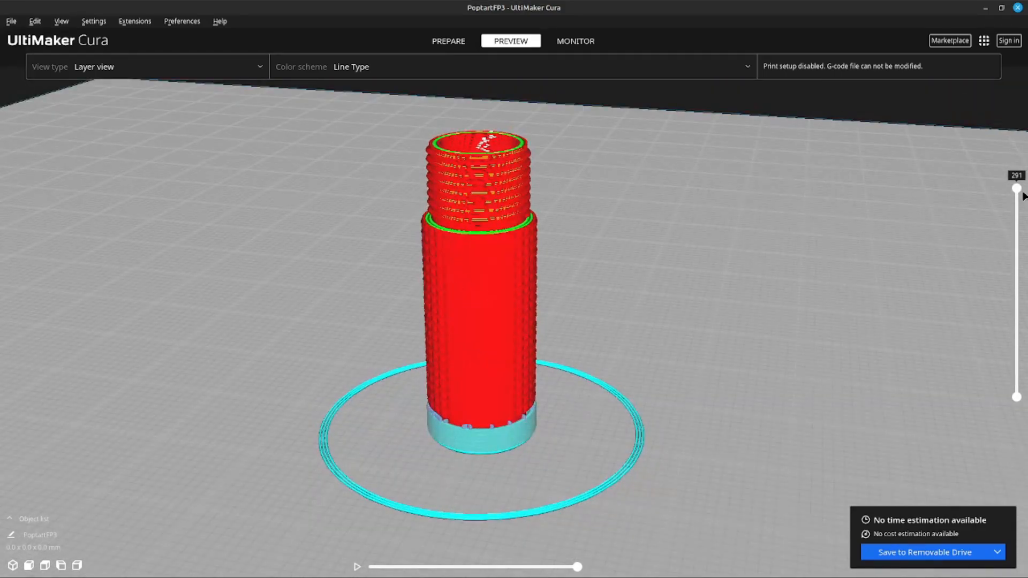
pyautogui.moveTo(1016, 190); pyautogui.dragTo(1012, 144)
pyautogui.moveTo(481, 266); pyautogui.dragTo(484, 293, button='middle')
pyautogui.moveTo(486, 298); pyautogui.dragTo(493, 359, button='right')
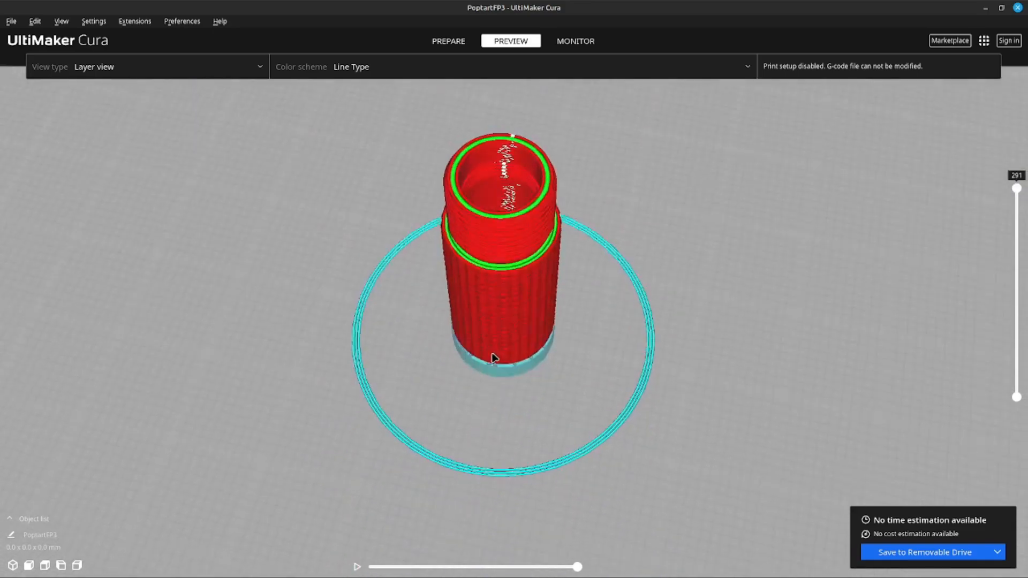
pyautogui.scroll(5, 530, 257)
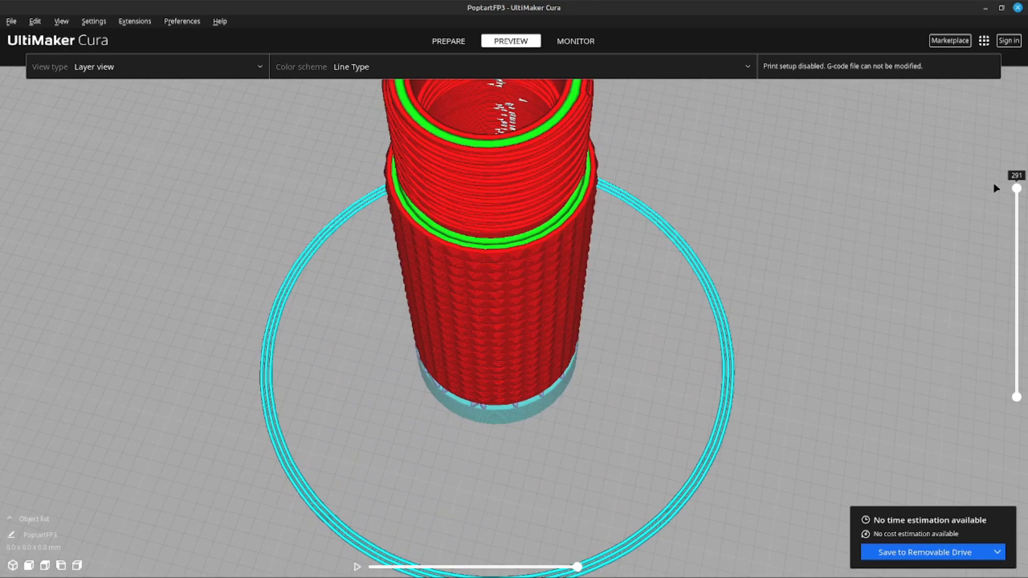
# Lower the layer preview to layer 26 and examine the support ring around the base of the grip up close.
pyautogui.moveTo(1017, 189); pyautogui.dragTo(1016, 366)
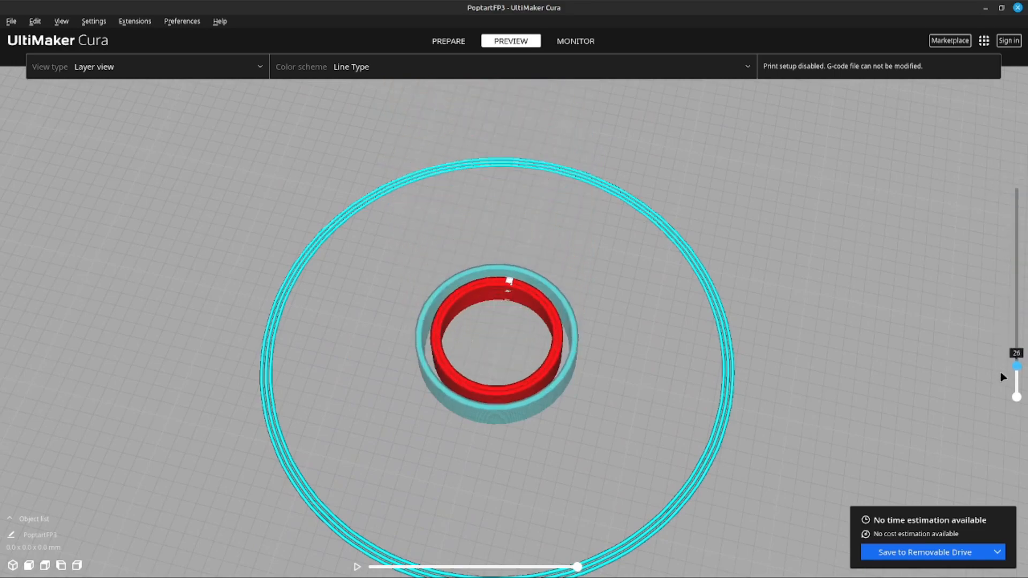
pyautogui.scroll(2, 584, 391)
pyautogui.scroll(2, 584, 391)
pyautogui.moveTo(594, 445); pyautogui.dragTo(601, 424, button='middle')
pyautogui.moveTo(601, 424); pyautogui.dragTo(608, 406, button='right')
pyautogui.moveTo(598, 486); pyautogui.dragTo(590, 461, button='middle')
pyautogui.moveTo(588, 407); pyautogui.dragTo(646, 385, button='middle')
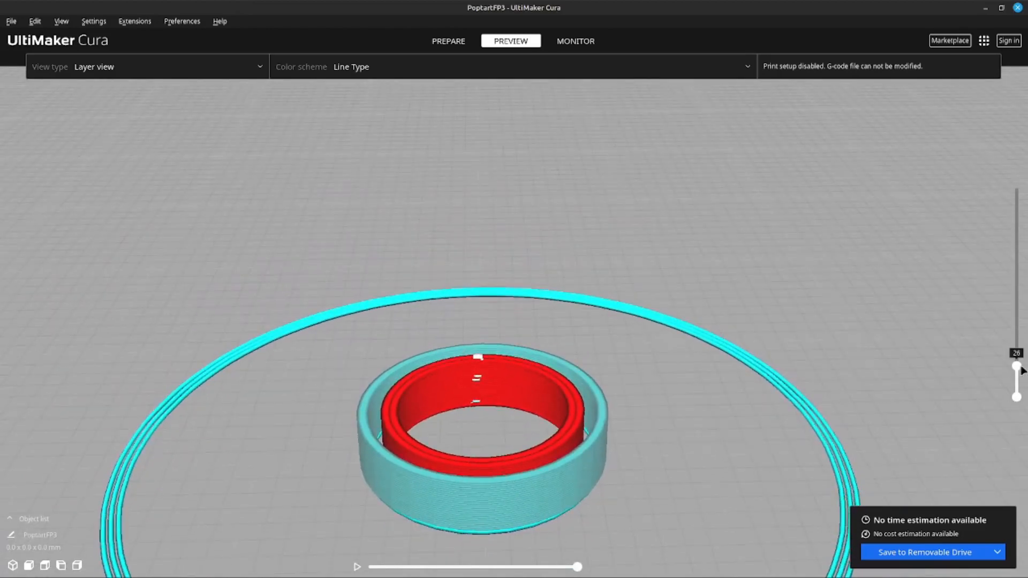
# Raise the layer preview through layers 33 and 57 to layer 170, examining the support interface and the textured wall.
pyautogui.moveTo(1017, 370)
pyautogui.mouseDown()
pyautogui.moveTo(1011, 356)
pyautogui.moveTo(1008, 365)
pyautogui.mouseUp()
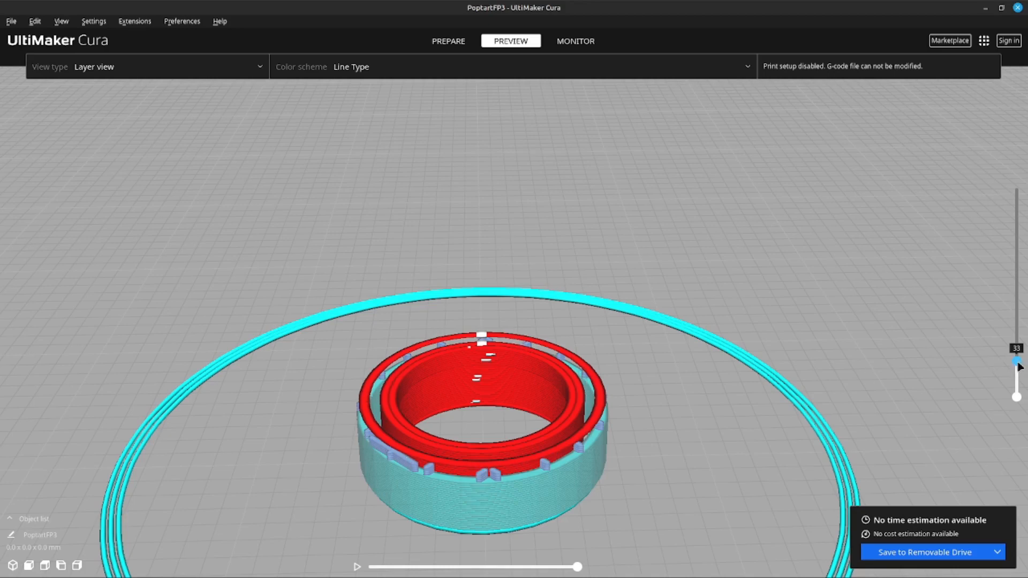
pyautogui.moveTo(1018, 362); pyautogui.dragTo(1018, 346)
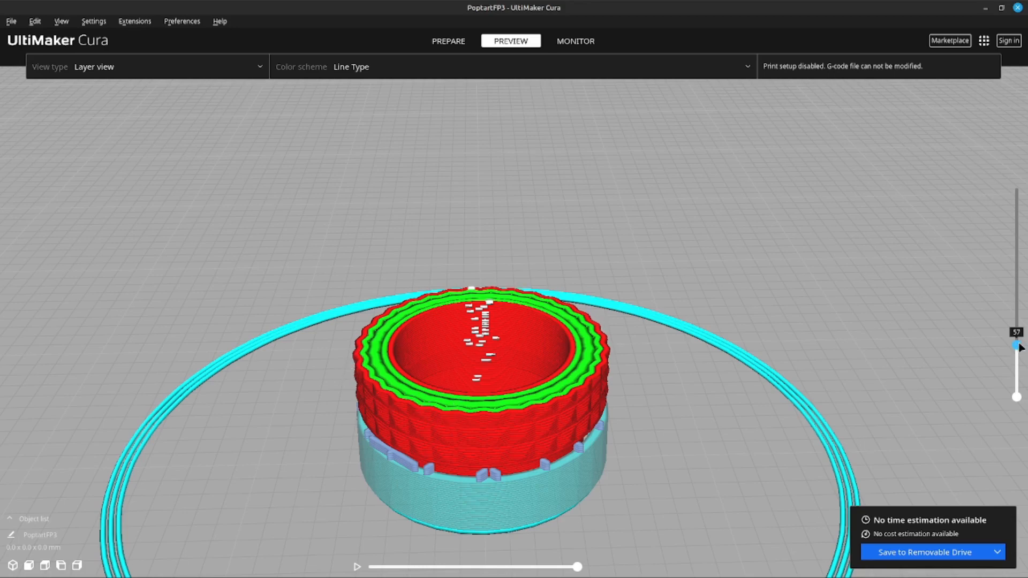
pyautogui.moveTo(1016, 350); pyautogui.dragTo(1018, 277)
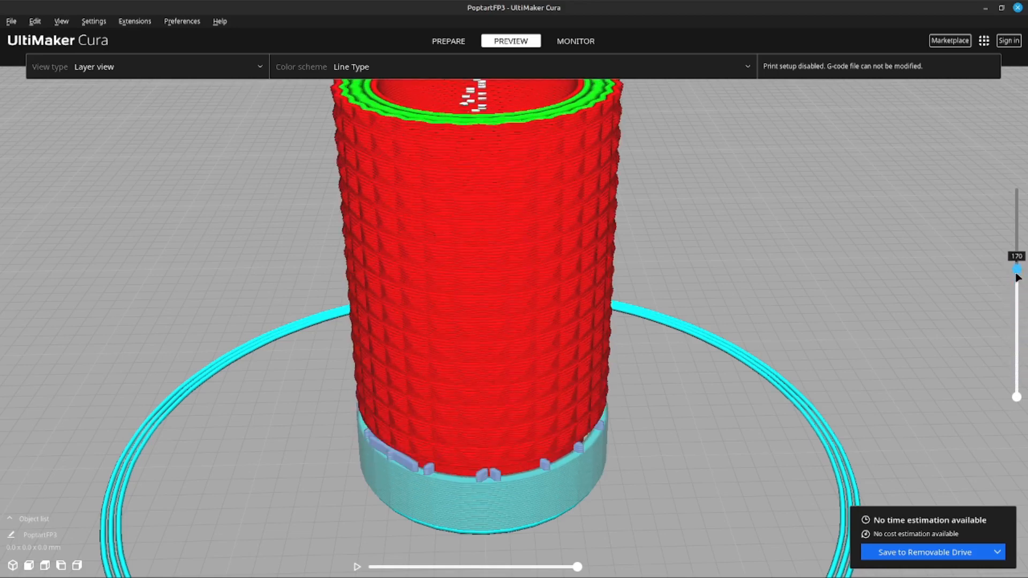
pyautogui.moveTo(753, 214); pyautogui.dragTo(767, 258, button='middle')
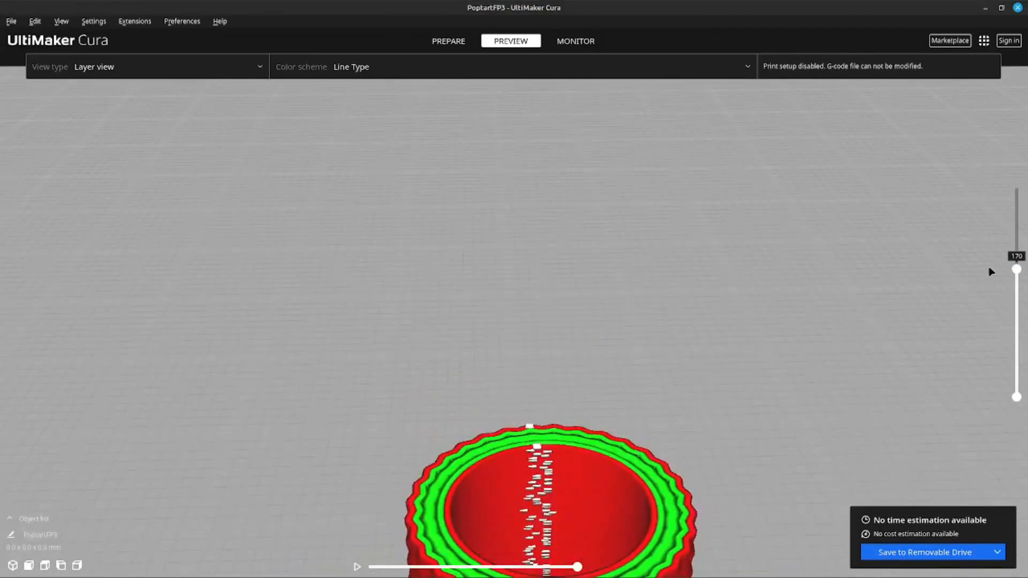
# Raise the layer preview to layer 223 and examine the wall rings at the base of the threads from above.
pyautogui.moveTo(1019, 274); pyautogui.dragTo(1017, 236)
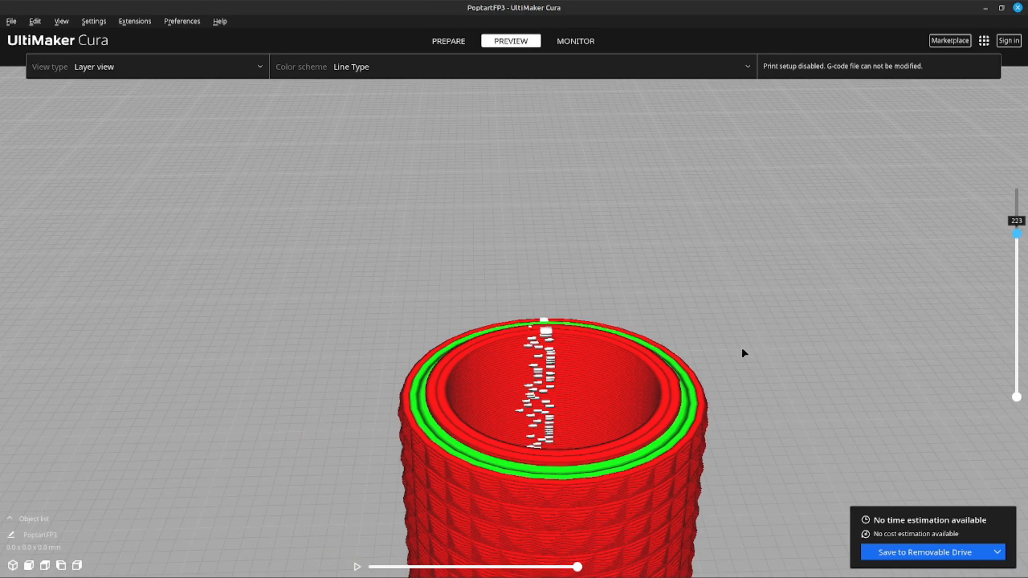
pyautogui.moveTo(710, 463); pyautogui.dragTo(699, 412, button='middle')
pyautogui.moveTo(698, 412); pyautogui.dragTo(622, 301, button='right')
pyautogui.moveTo(618, 272); pyautogui.dragTo(642, 285, button='middle')
pyautogui.moveTo(642, 286); pyautogui.dragTo(619, 370, button='right')
pyautogui.moveTo(619, 371); pyautogui.dragTo(592, 374, button='middle')
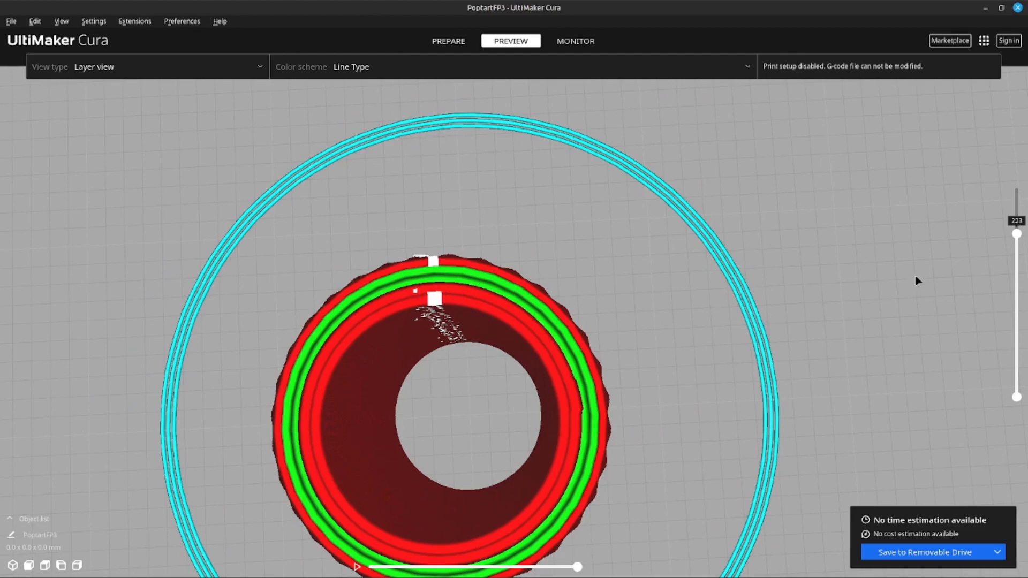
# Preview layer 249 within the threads, go back to layer 222, and compare the wall structure at an angle.
pyautogui.moveTo(1019, 237); pyautogui.dragTo(1009, 205)
pyautogui.rightClick(1009, 205)
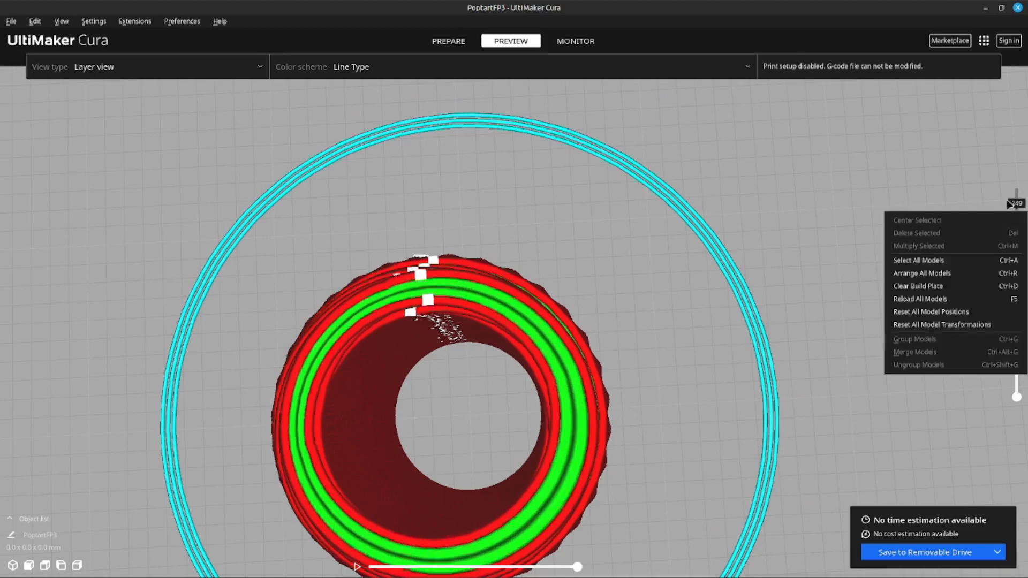
pyautogui.click(1008, 204)
pyautogui.moveTo(1019, 225); pyautogui.dragTo(1019, 243)
pyautogui.moveTo(592, 388); pyautogui.dragTo(585, 348, button='right')
pyautogui.scroll(-6, 551, 410)
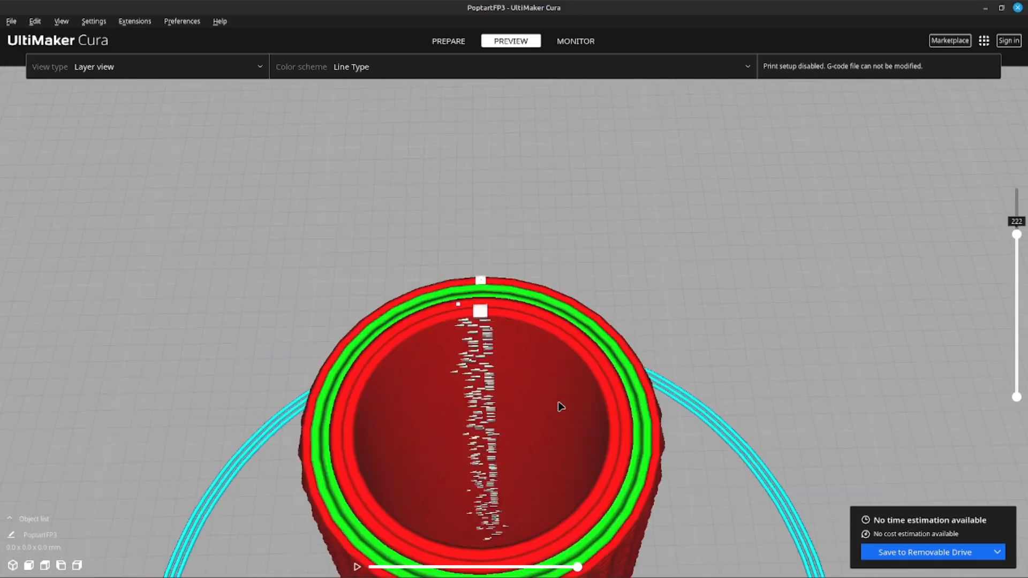
pyautogui.moveTo(566, 383); pyautogui.dragTo(566, 392, button='right')
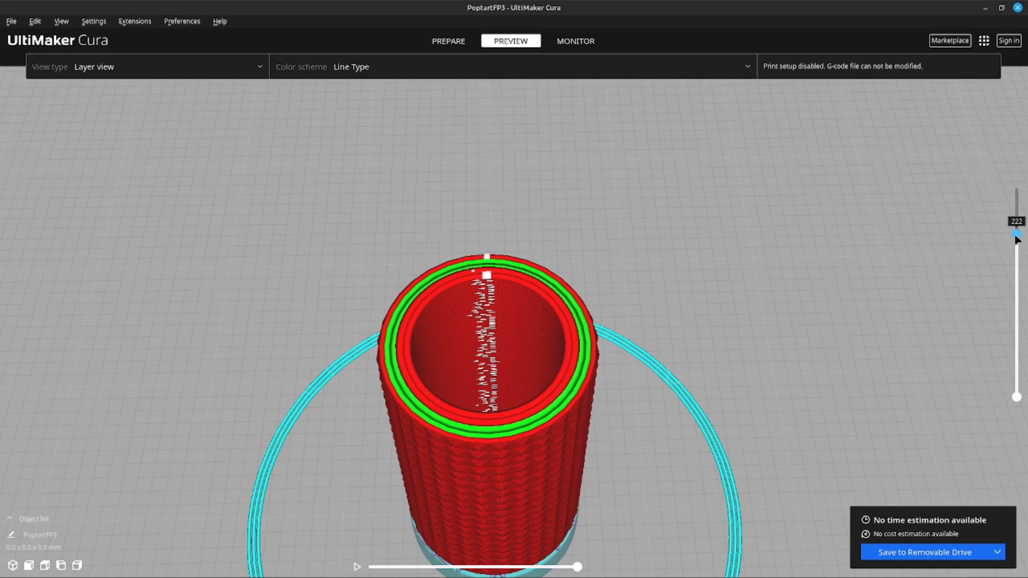
# Raise the layer preview to layer 225 and examine the start of the thread from above.
pyautogui.moveTo(1016, 237); pyautogui.dragTo(1014, 231)
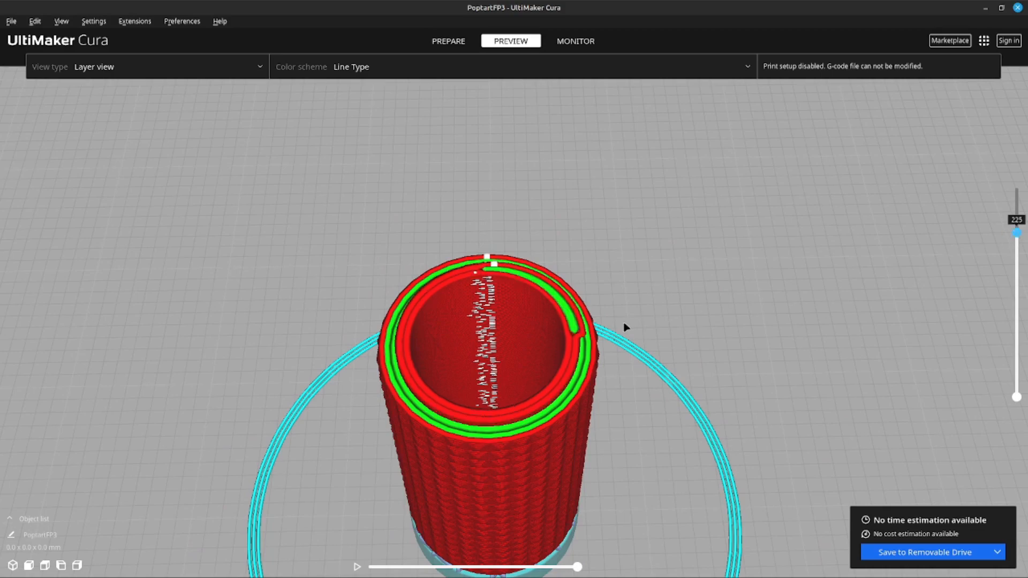
pyautogui.scroll(3, 570, 345)
pyautogui.moveTo(574, 342); pyautogui.dragTo(587, 400, button='right')
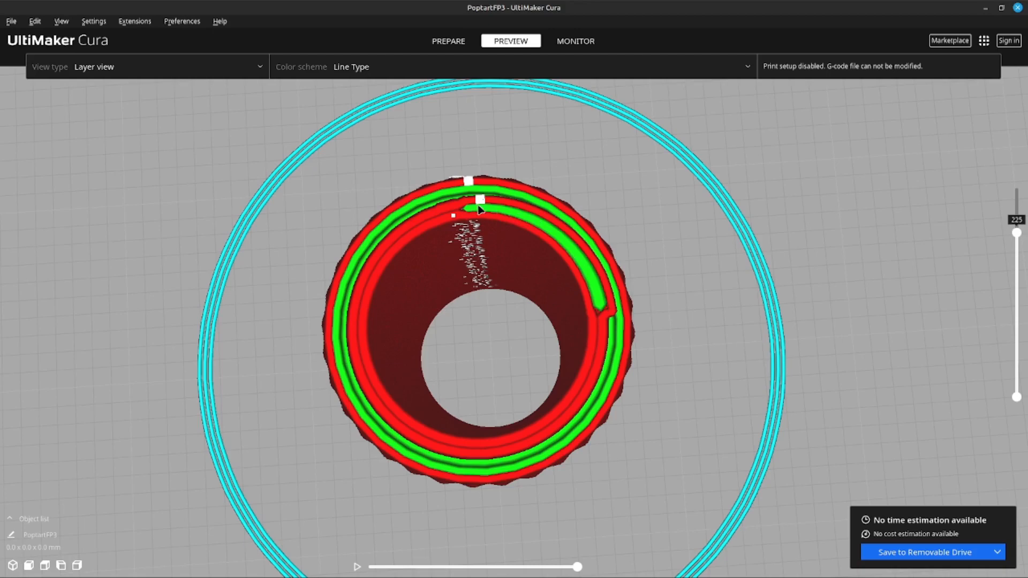
# Restore the layer preview to the final layer, 291, and examine the threads up close and the whole grip from the side.
pyautogui.moveTo(1017, 236); pyautogui.dragTo(1016, 187)
pyautogui.moveTo(849, 278); pyautogui.dragTo(648, 225, button='right')
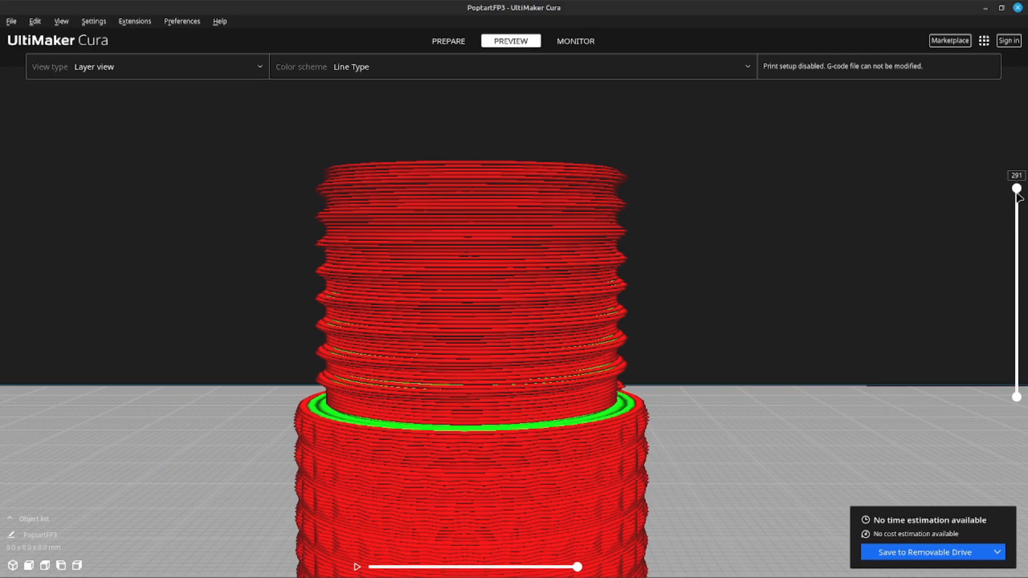
pyautogui.moveTo(1017, 197)
pyautogui.mouseDown()
pyautogui.moveTo(1017, 241)
pyautogui.moveTo(1017, 190)
pyautogui.mouseUp()
pyautogui.moveTo(732, 249); pyautogui.dragTo(603, 356, button='right')
pyautogui.scroll(-3, 603, 354)
pyautogui.moveTo(605, 352); pyautogui.dragTo(604, 318, button='middle')
pyautogui.moveTo(595, 316); pyautogui.dragTo(443, 315, button='right')
pyautogui.moveTo(704, 317); pyautogui.dragTo(452, 326, button='right')
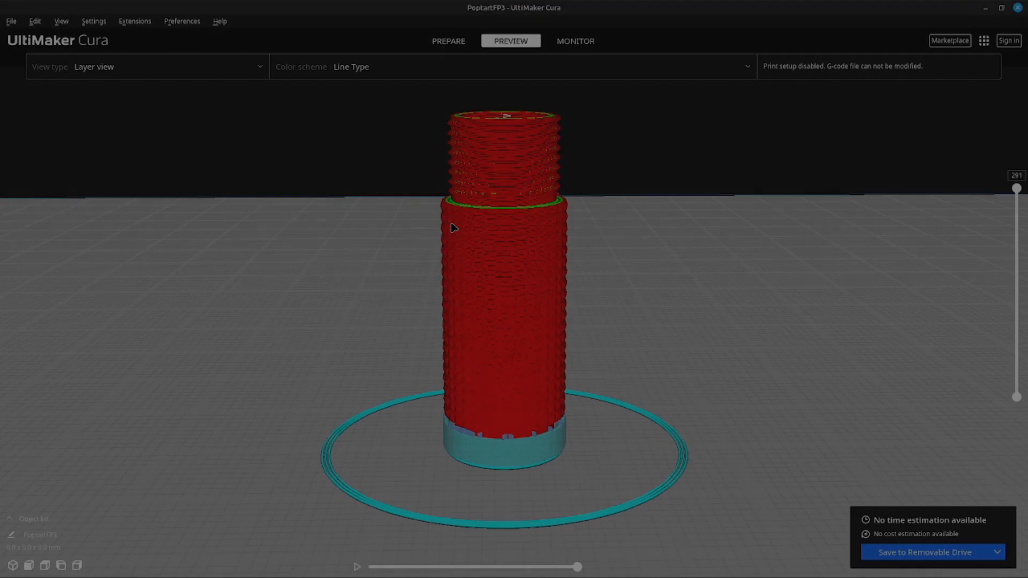